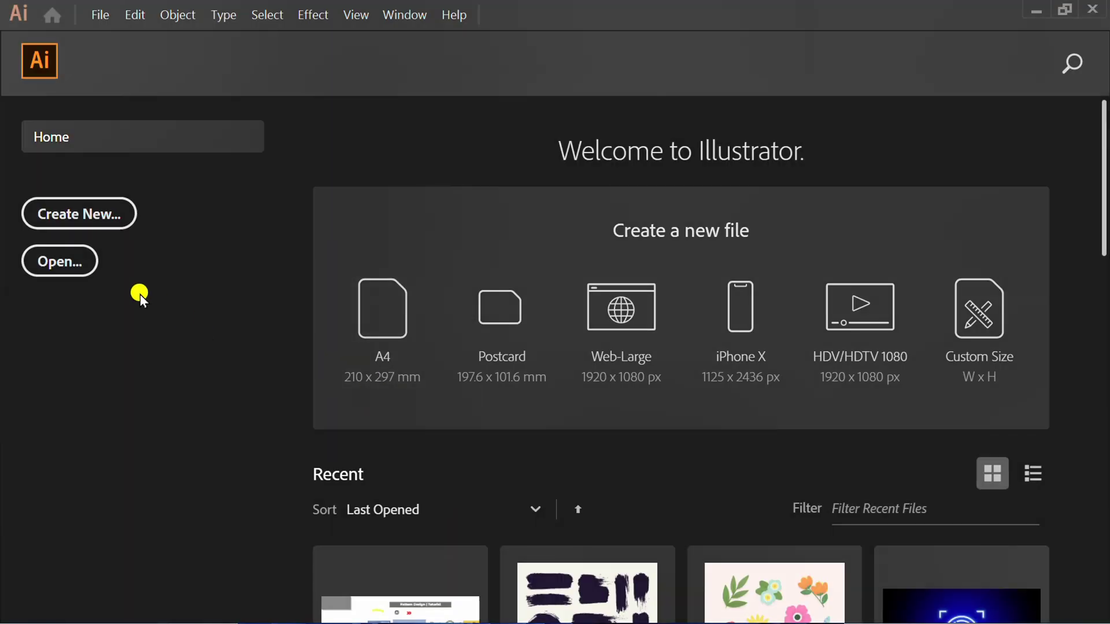
Create a new 1280 × 720 pt document from the Home screen.
left_click(77, 215)
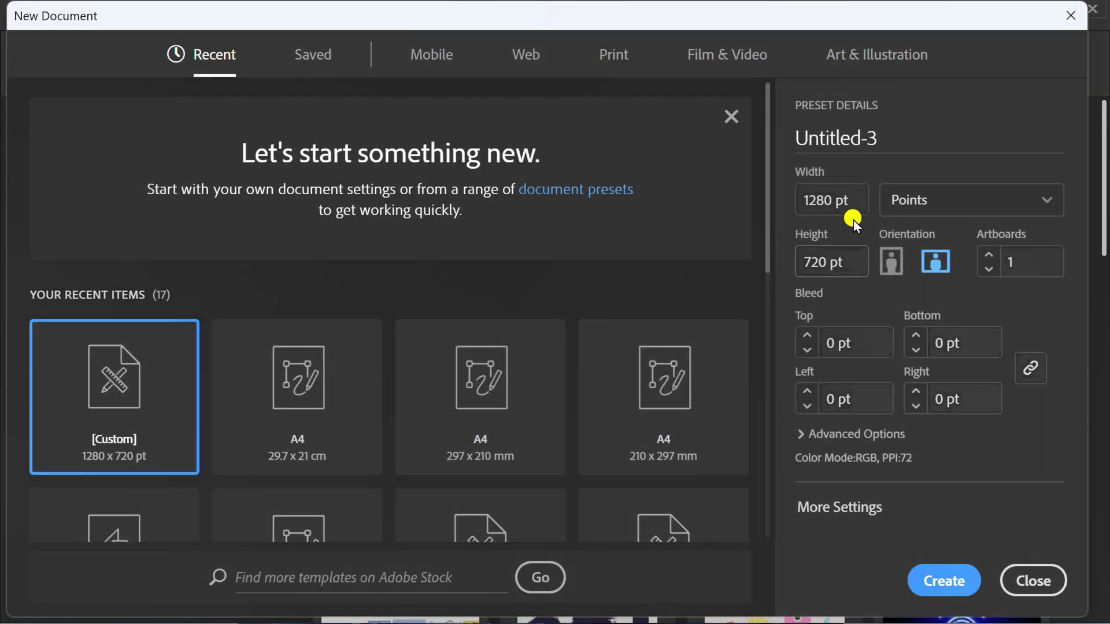
left_click(858, 199)
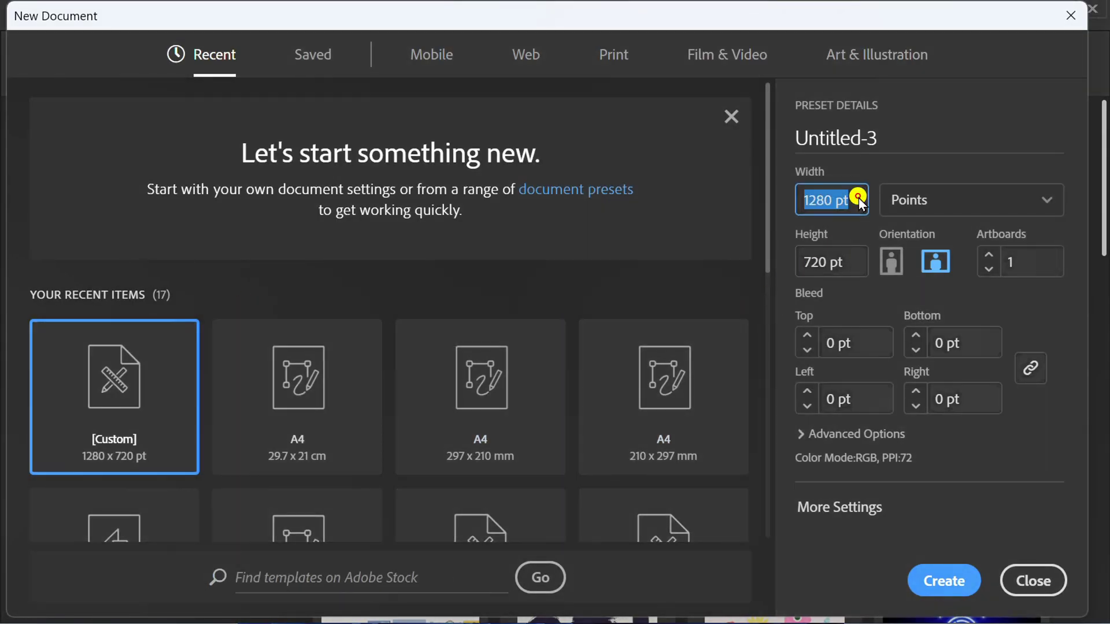
left_click(853, 267)
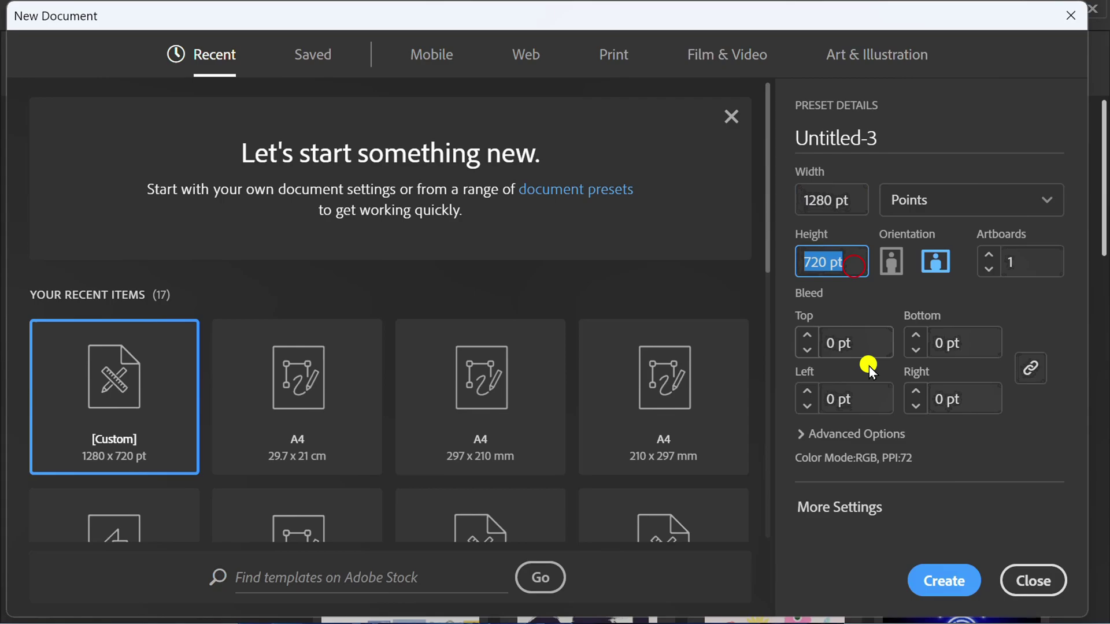
left_click(942, 579)
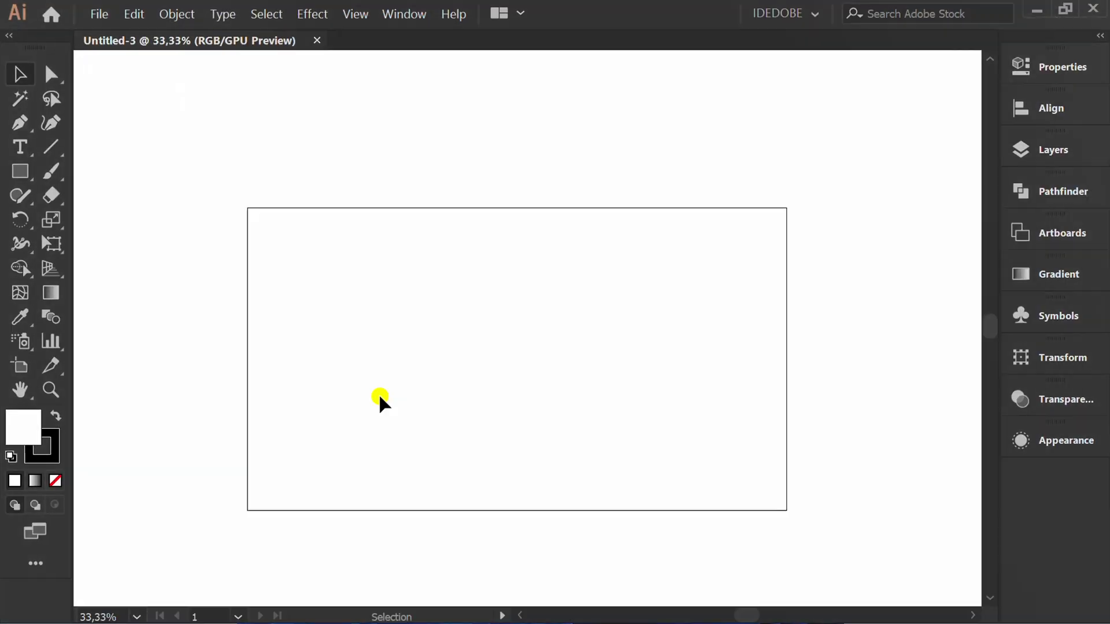
Draw a rectangle covering the whole artboard and fill it with black.
key("m")
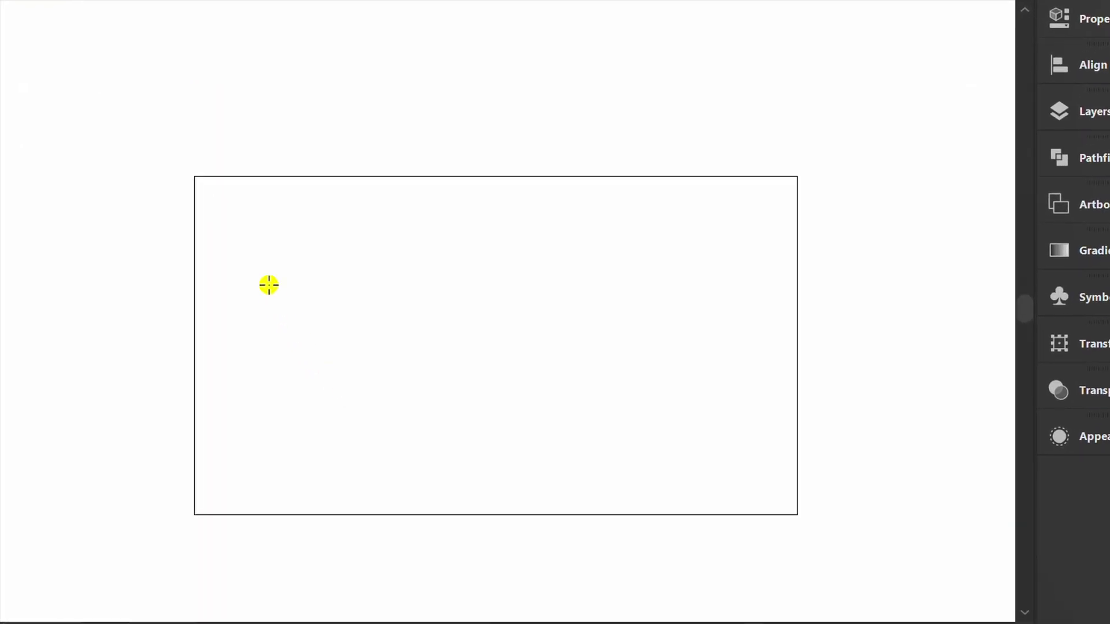
left_click_drag(195, 173, 795, 513)
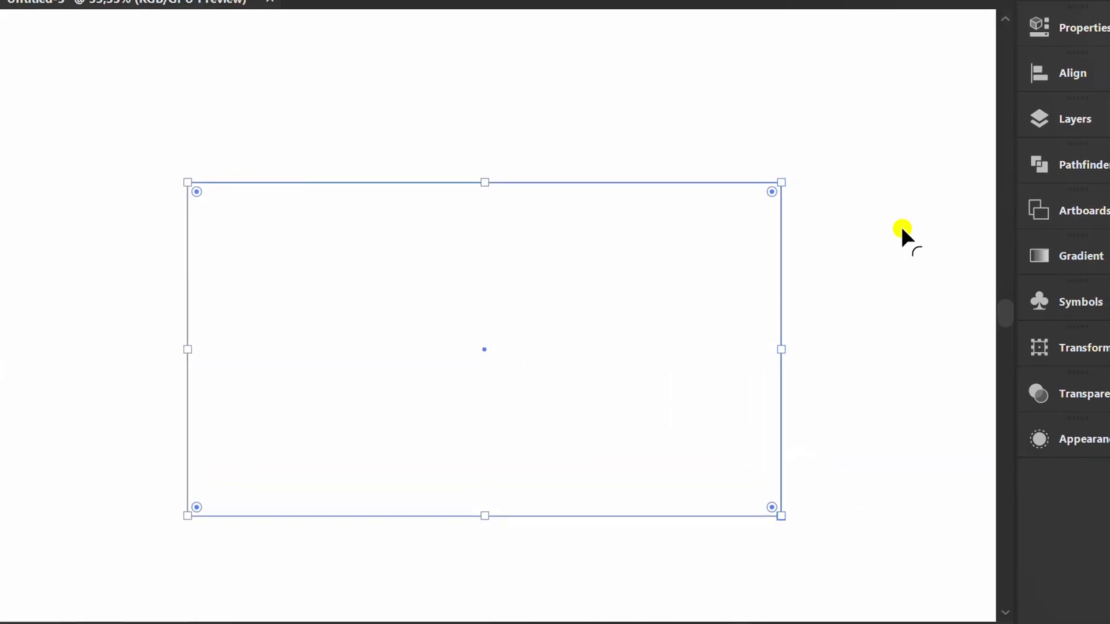
left_click(1042, 32)
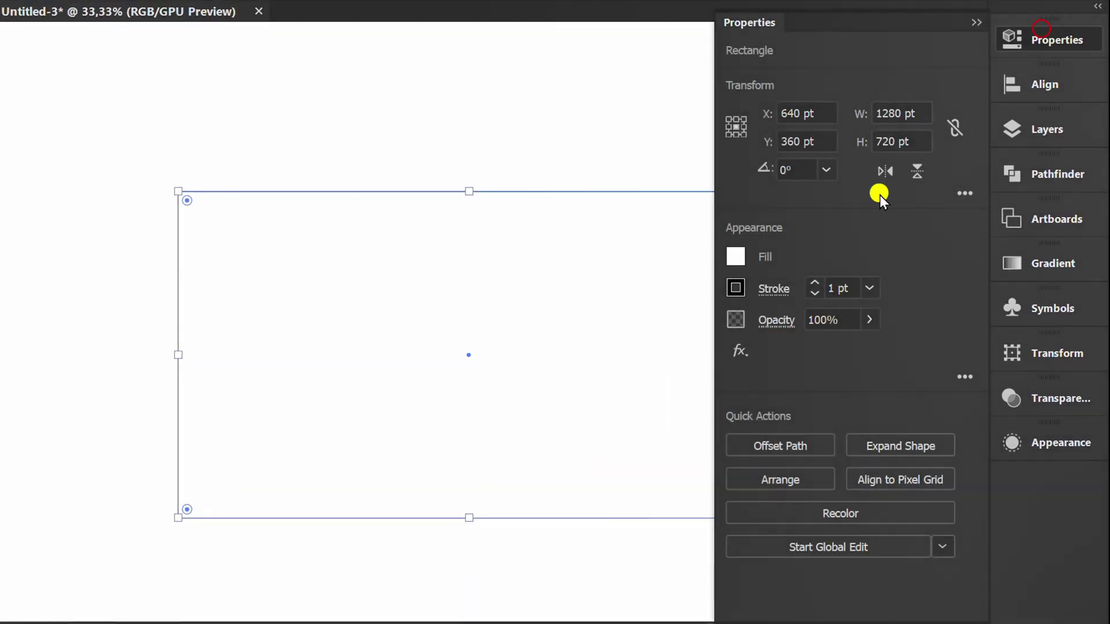
left_click(738, 255)
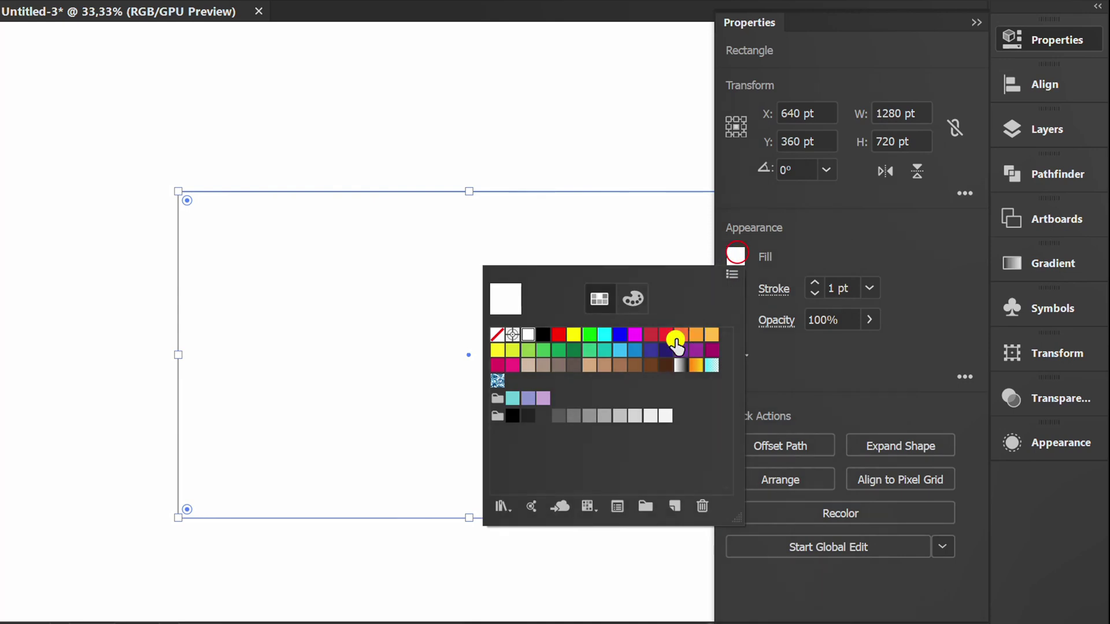
left_click(545, 338)
left_click(852, 236)
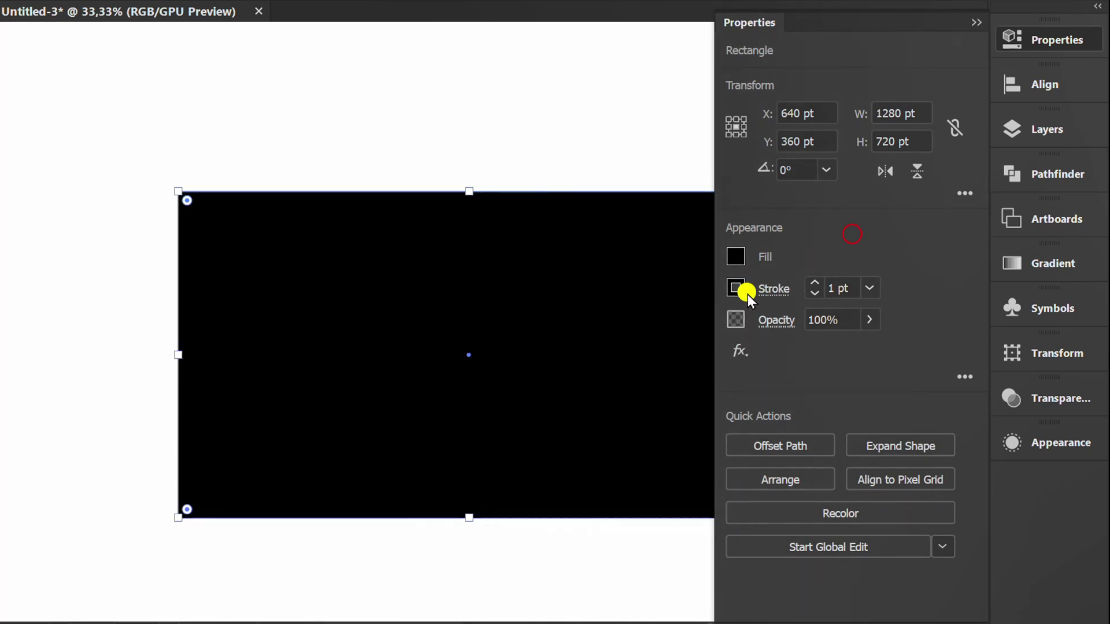
Set the rectangle's stroke to None and bring up the Layers panel.
left_click(732, 289)
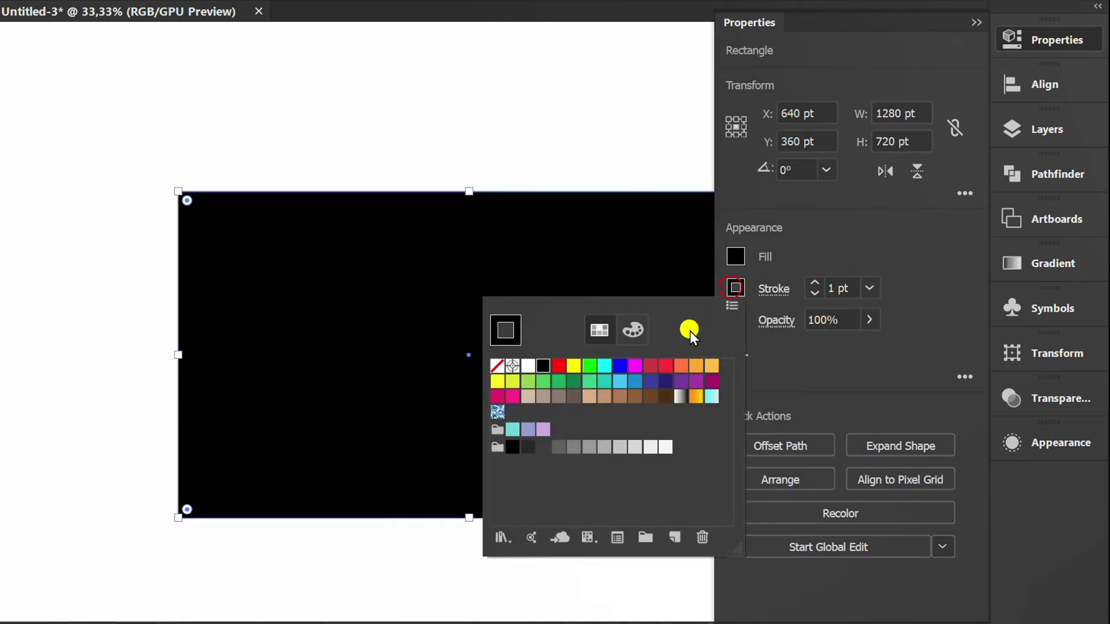
left_click(492, 369)
left_click(883, 238)
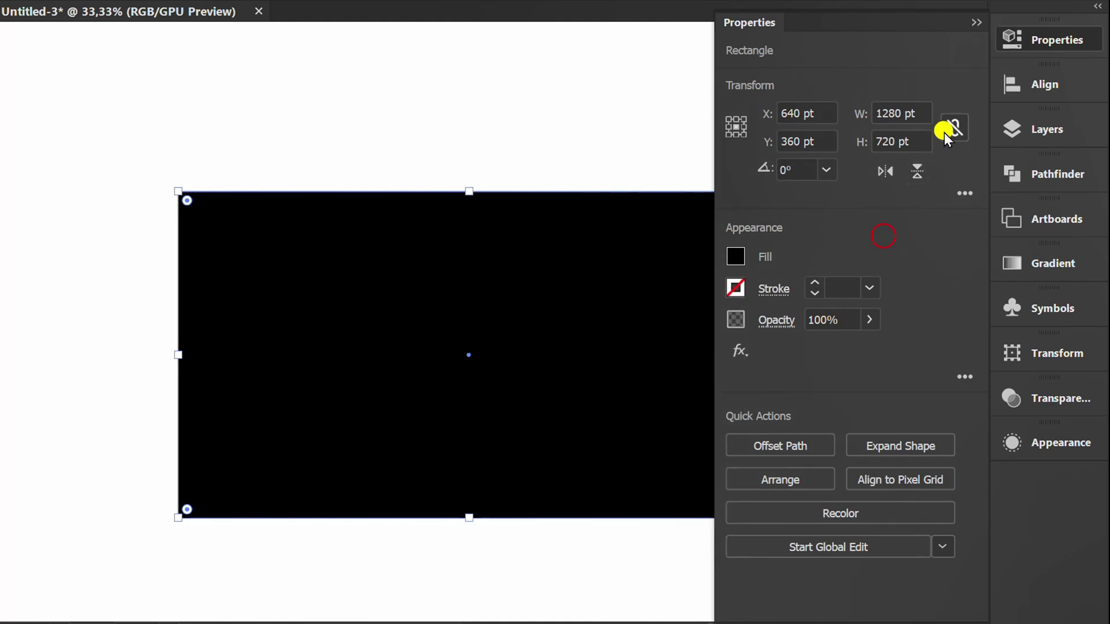
left_click(976, 22)
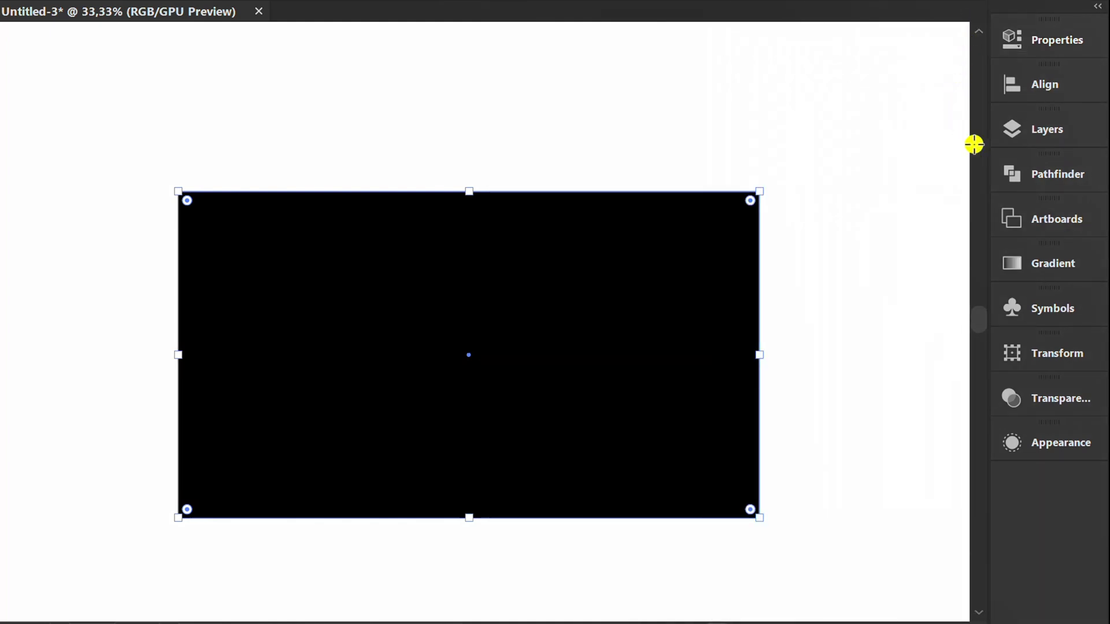
left_click(1038, 129)
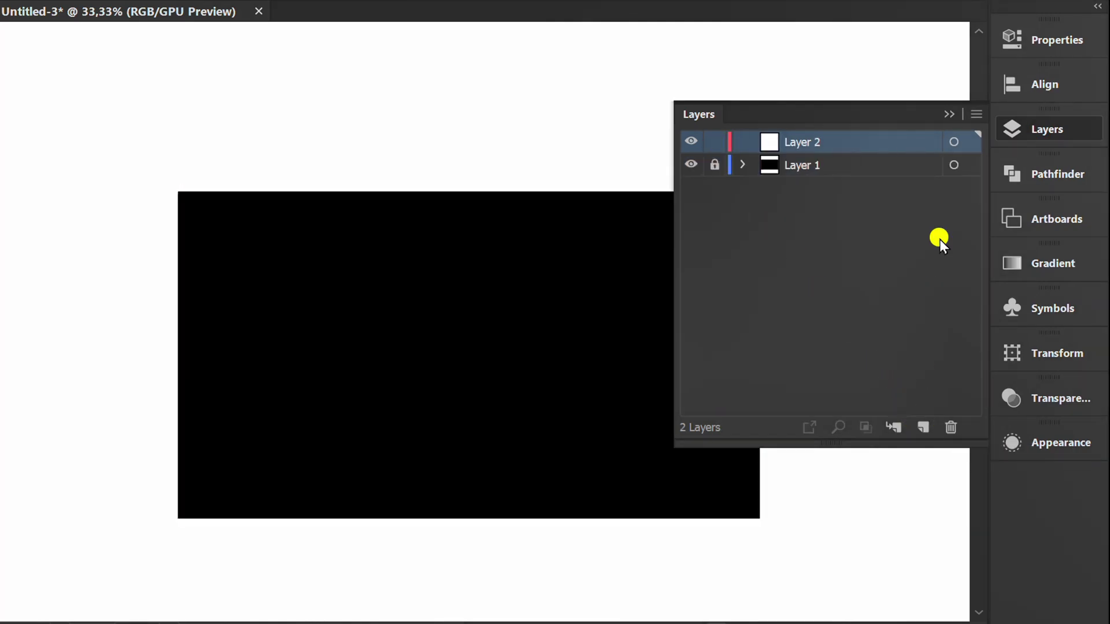
Close the Layers panel, leaving the black background in place.
left_click(951, 110)
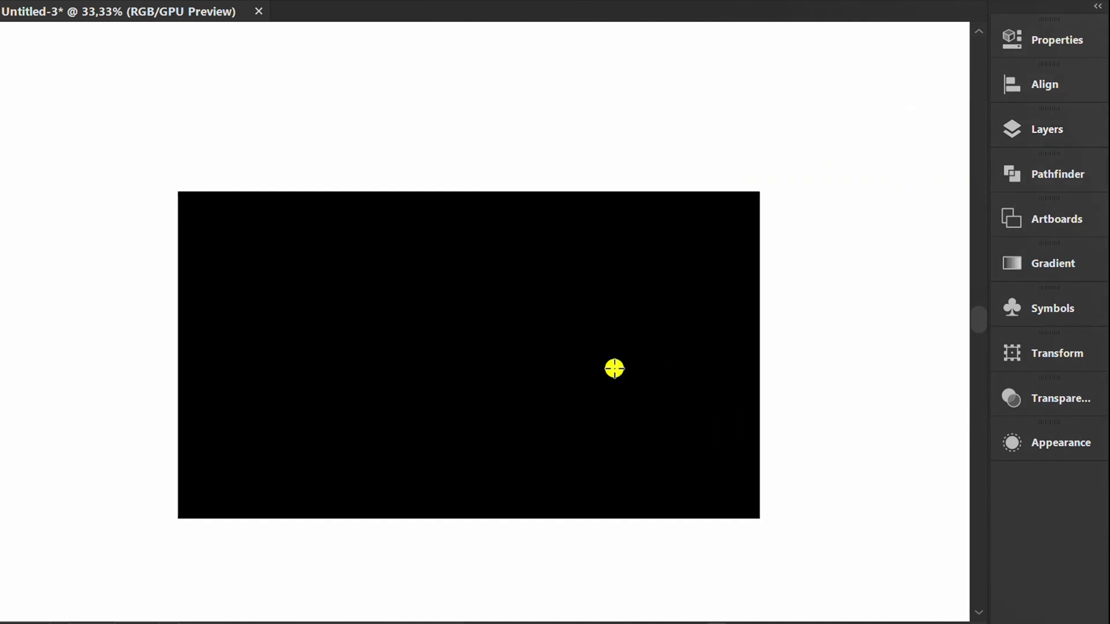
Place a text object on the black background and set its font to Arial.
key("t")
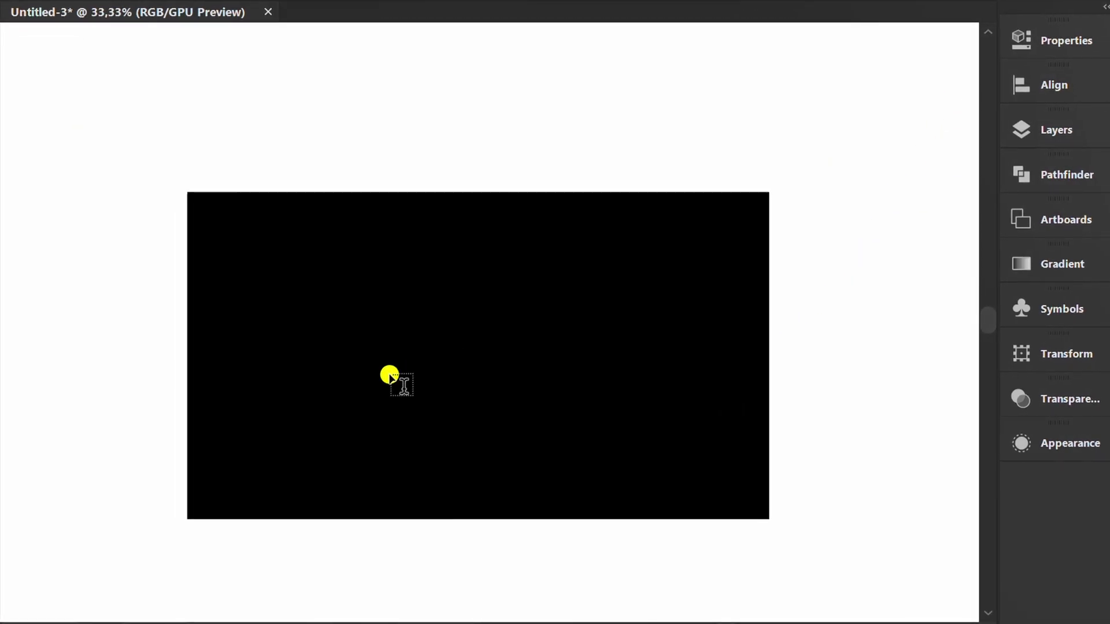
left_click(239, 348)
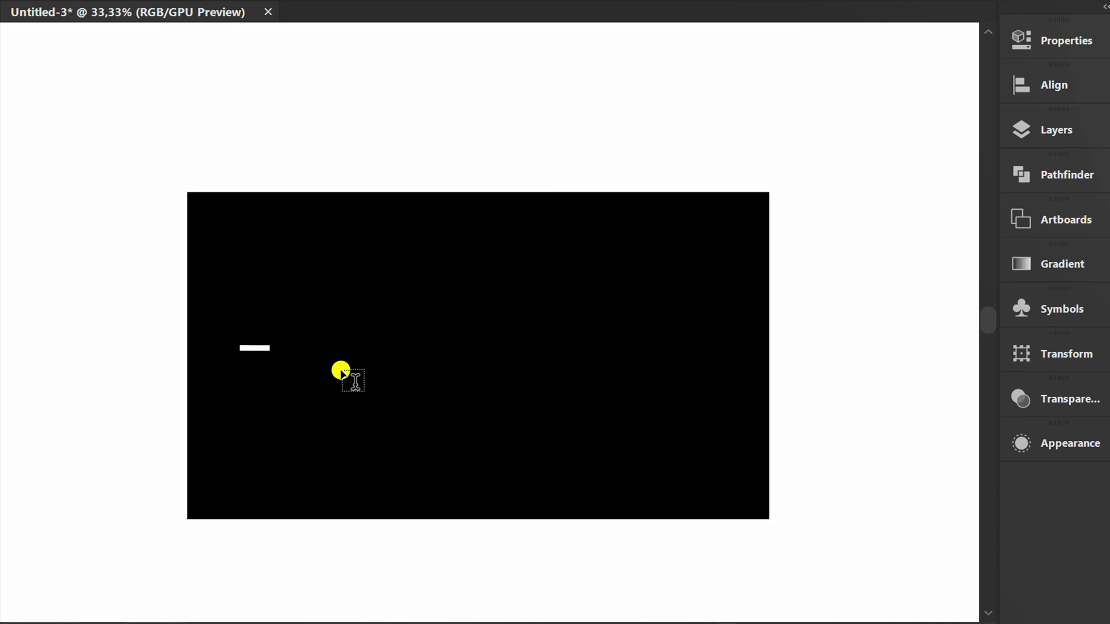
left_click(1059, 38)
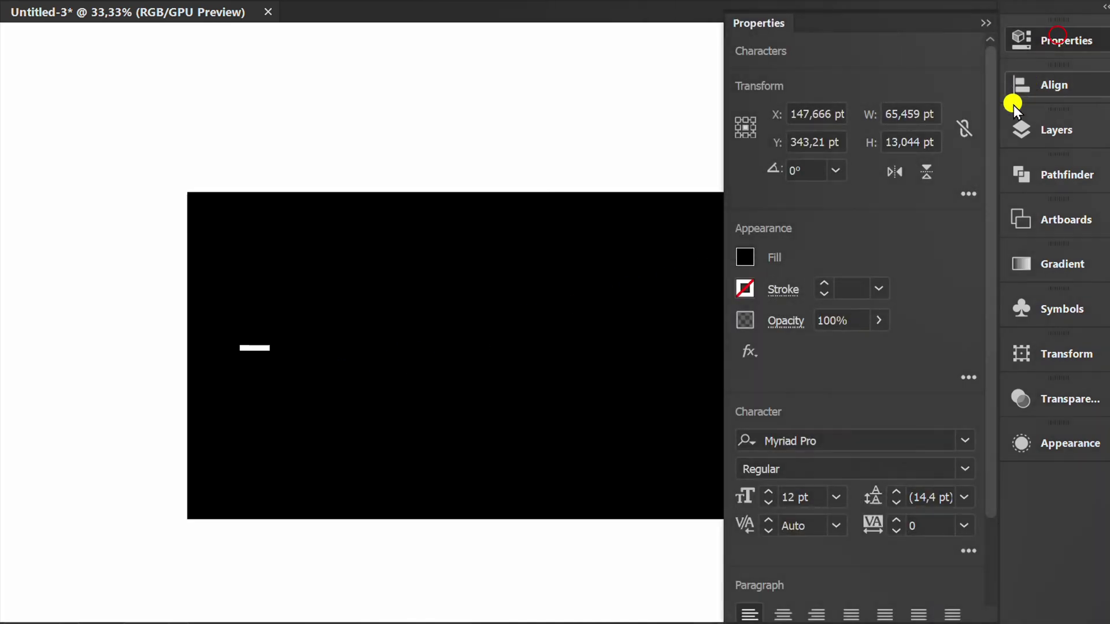
left_click(963, 440)
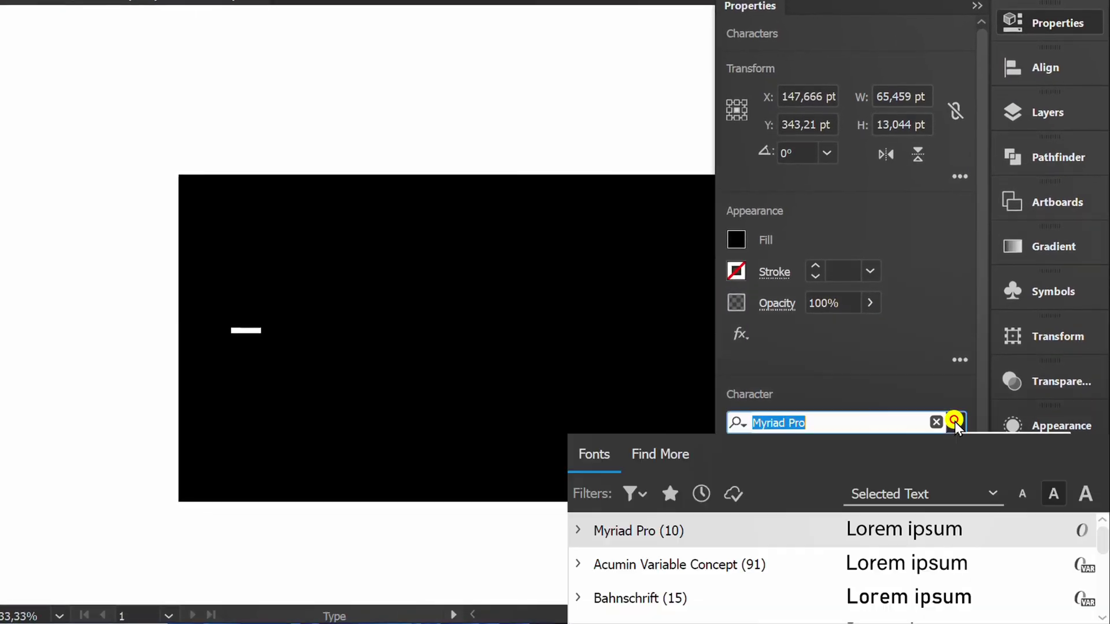
type("ARI")
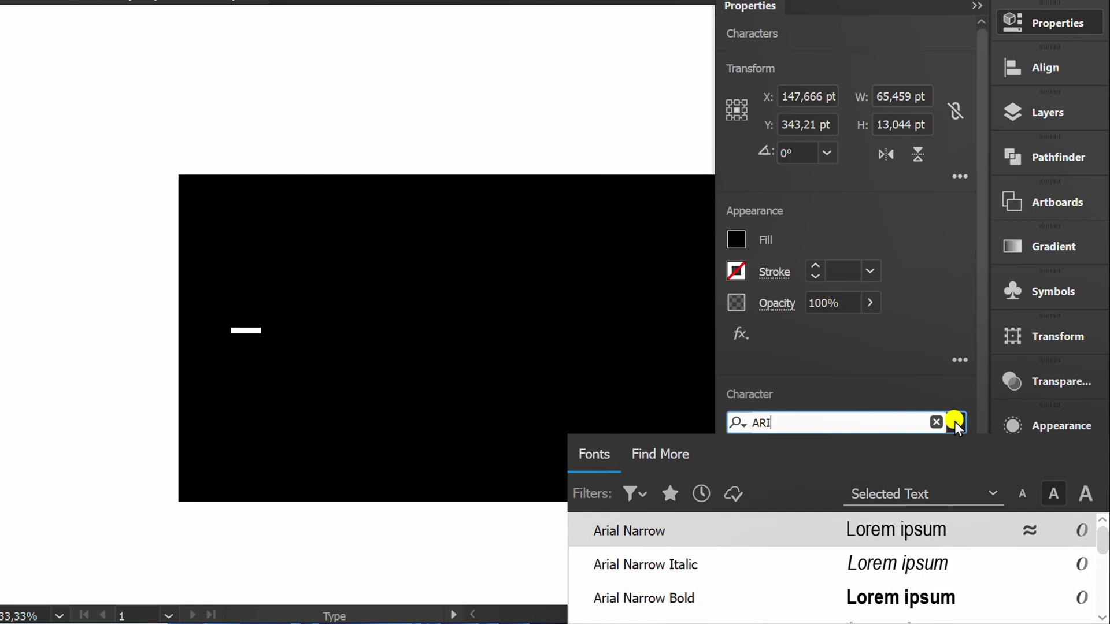
scroll(712, 546, "down", 2)
left_click(661, 599)
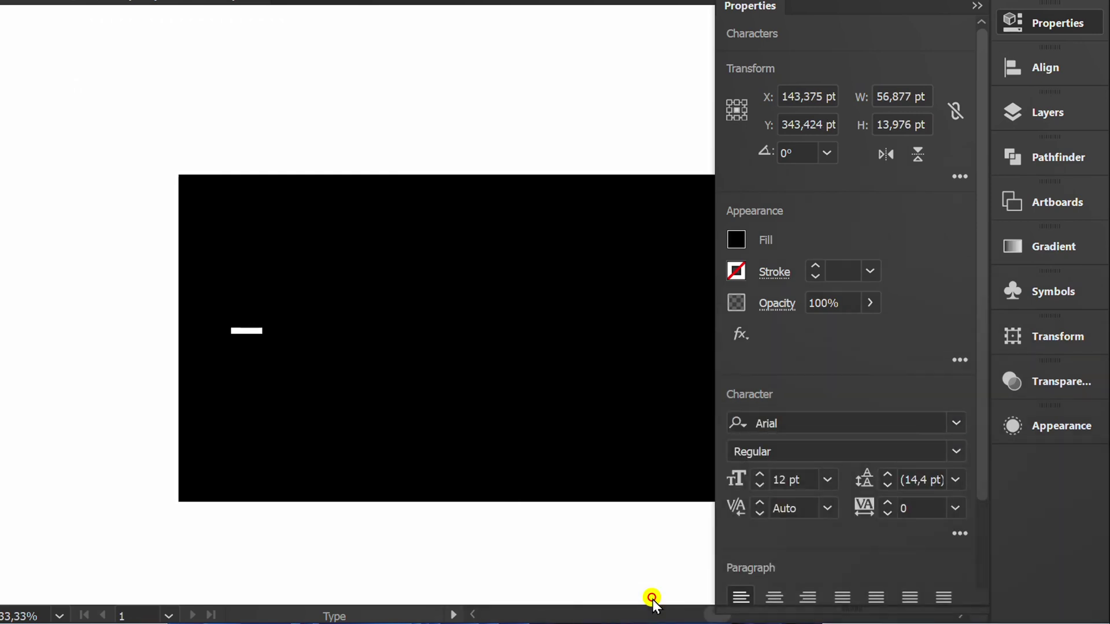
Set the text style to Bold and the font size to 210 pt.
left_click(956, 451)
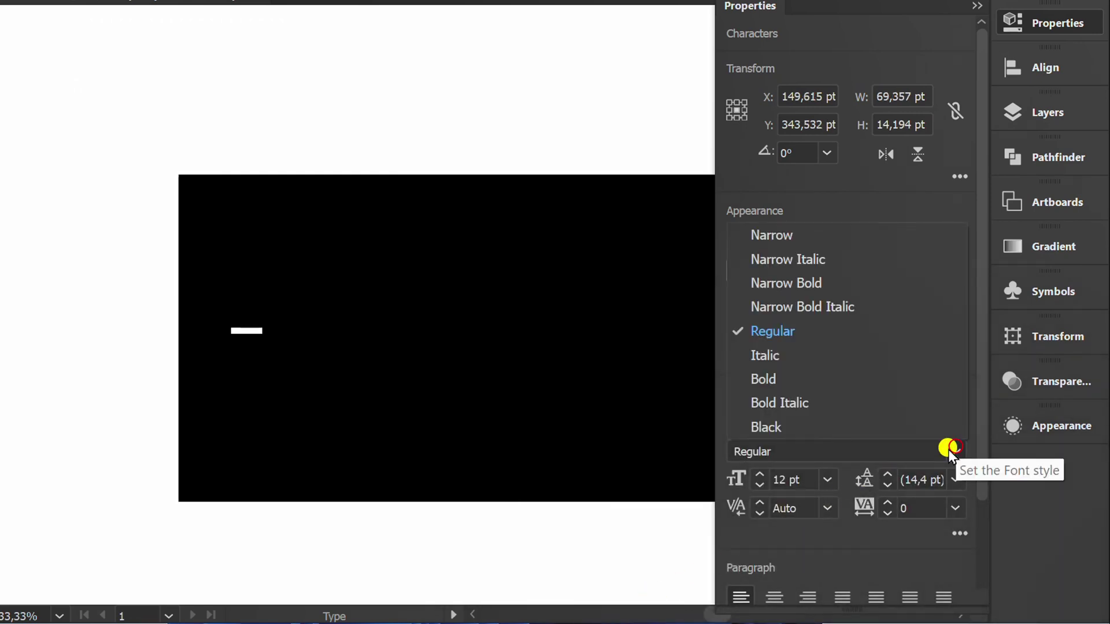
left_click(765, 380)
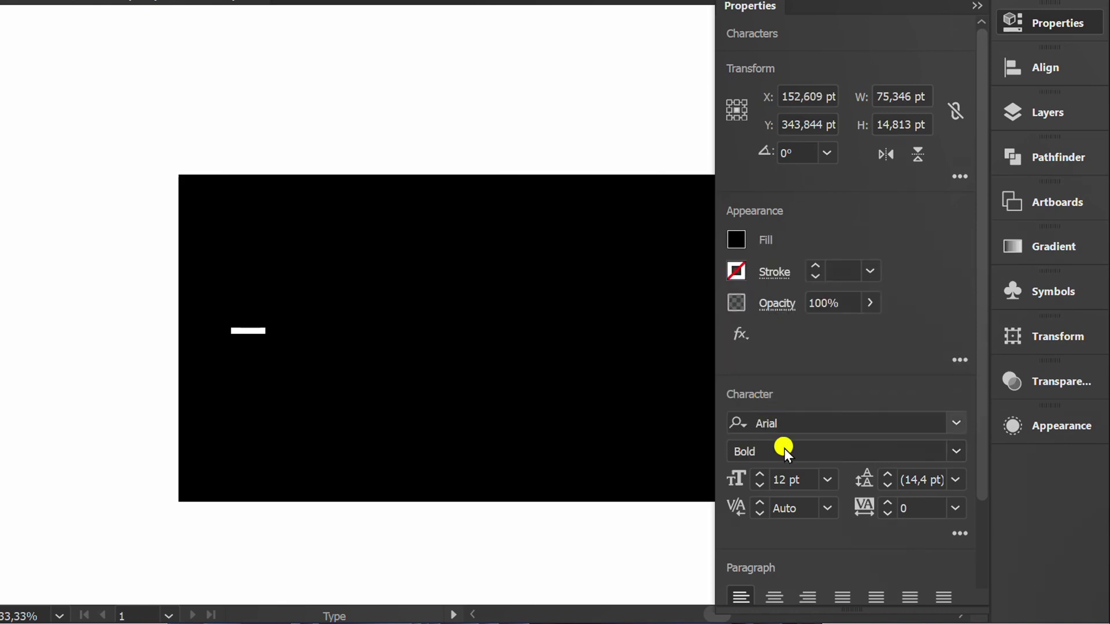
left_click(801, 479)
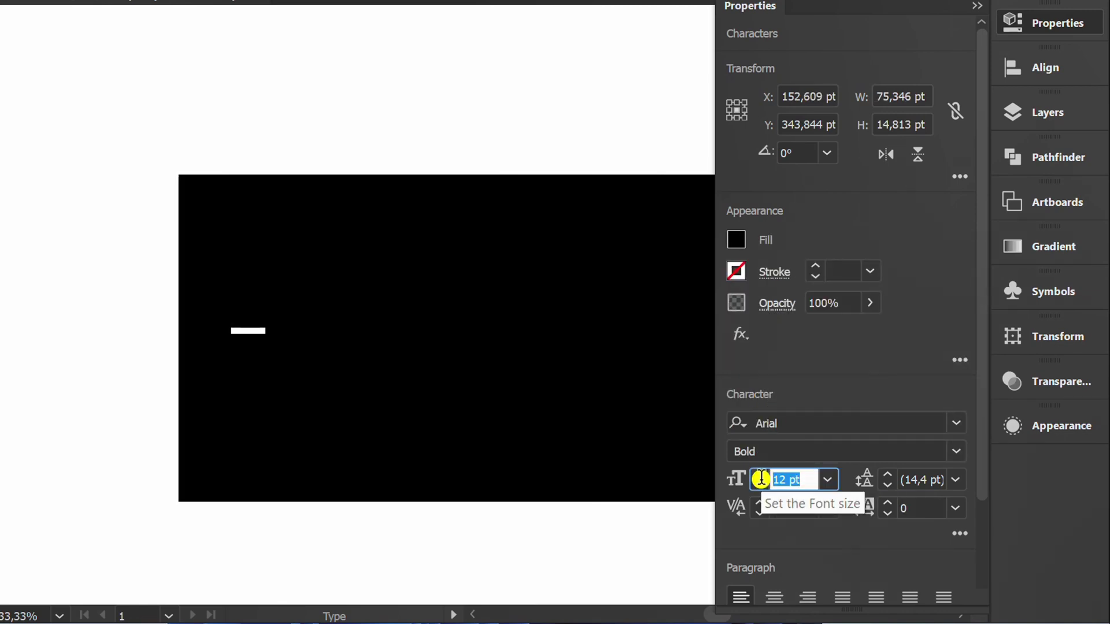
type("210")
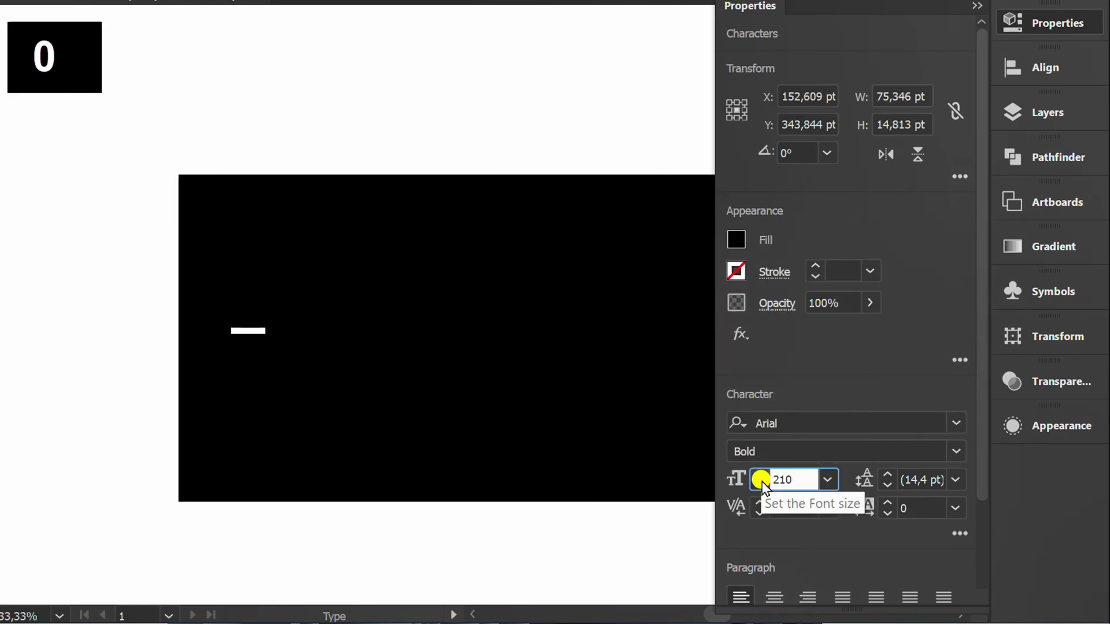
left_click(835, 341)
Set the text fill to None and give it a white 4 pt stroke.
left_click(735, 239)
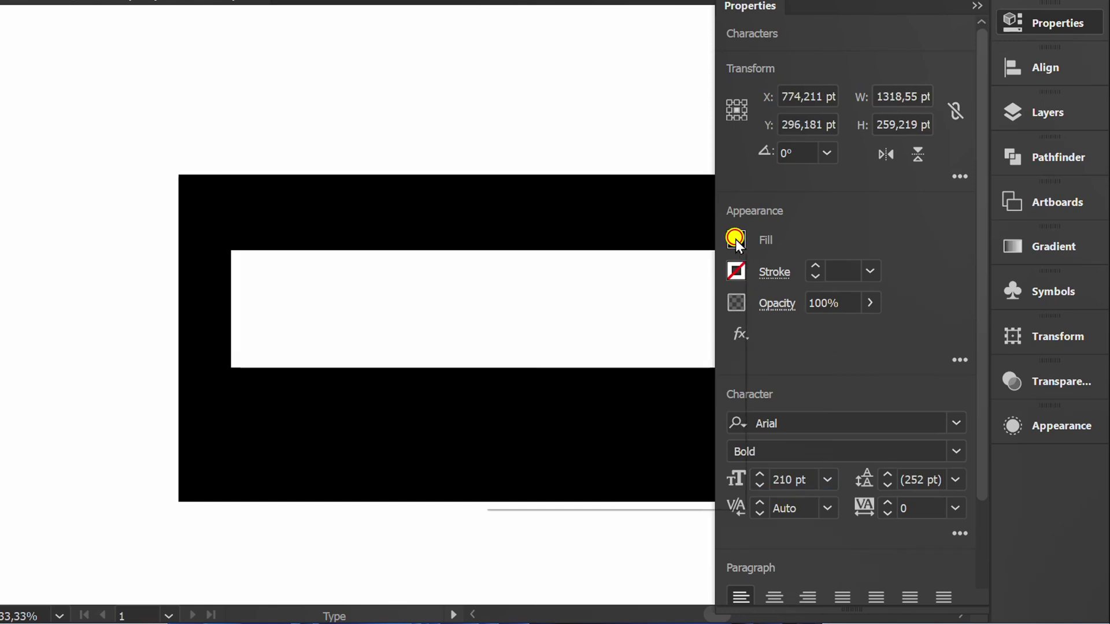
left_click(497, 319)
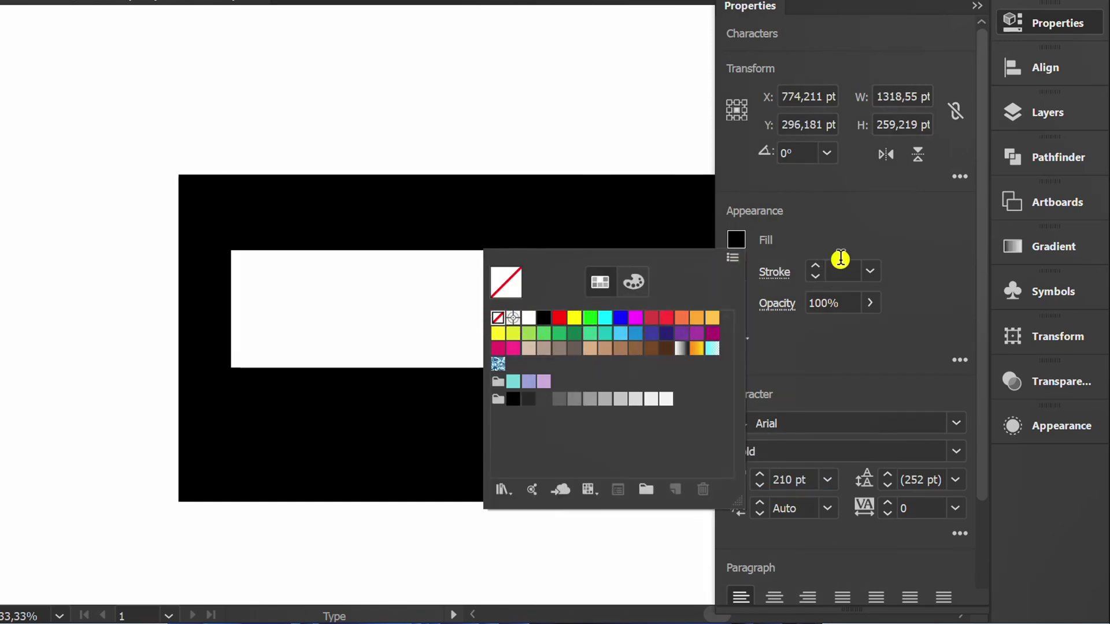
left_click(872, 215)
left_click(735, 271)
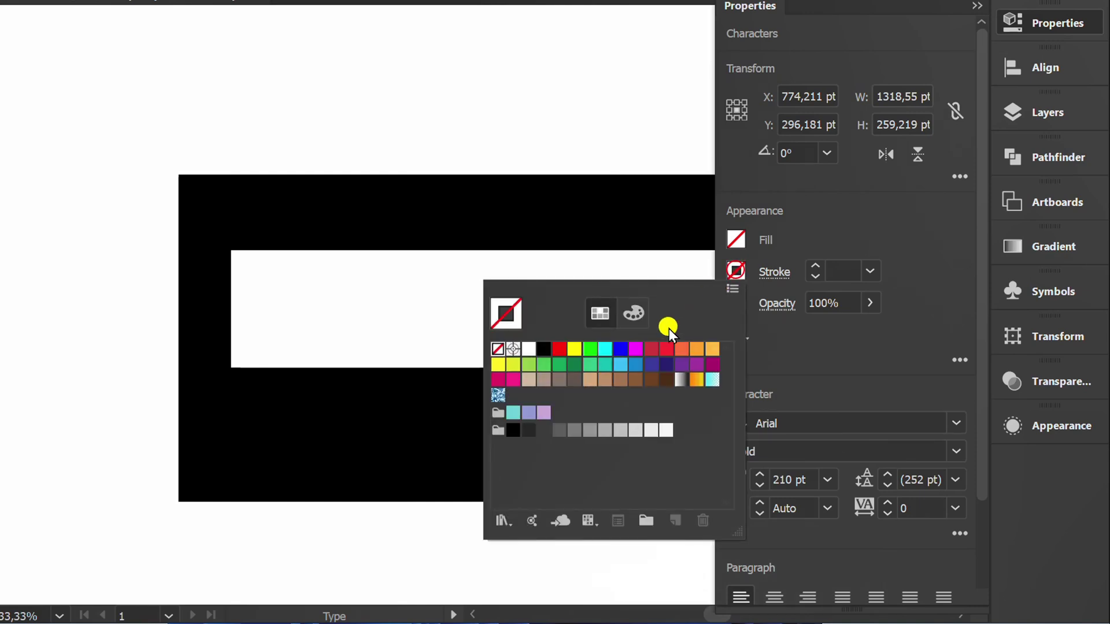
left_click(543, 348)
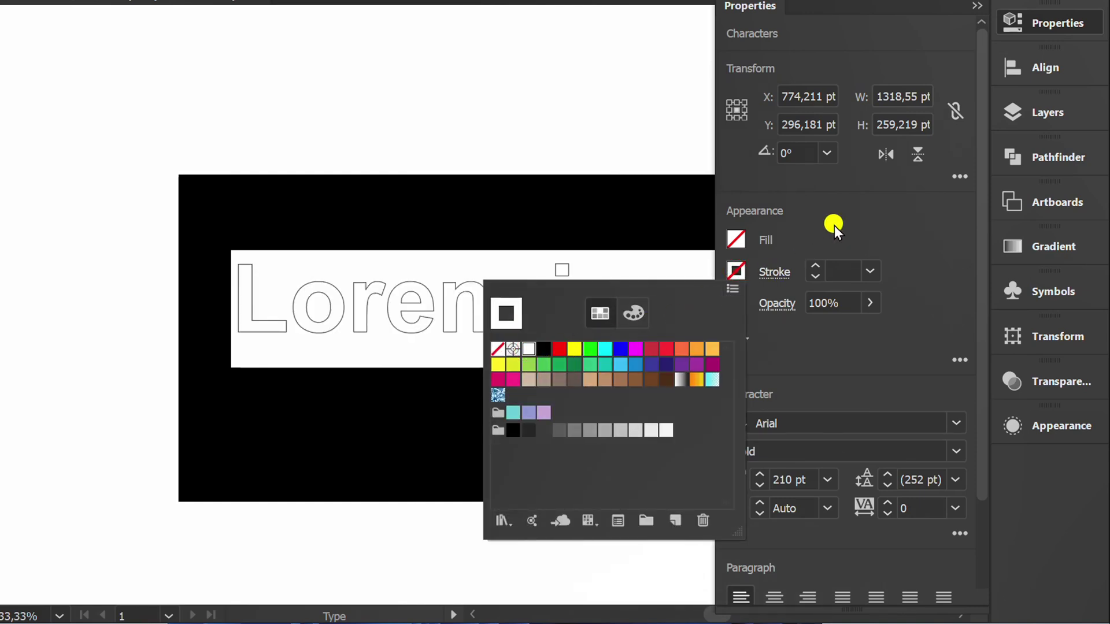
left_click(842, 218)
left_click(814, 265)
left_click(815, 264)
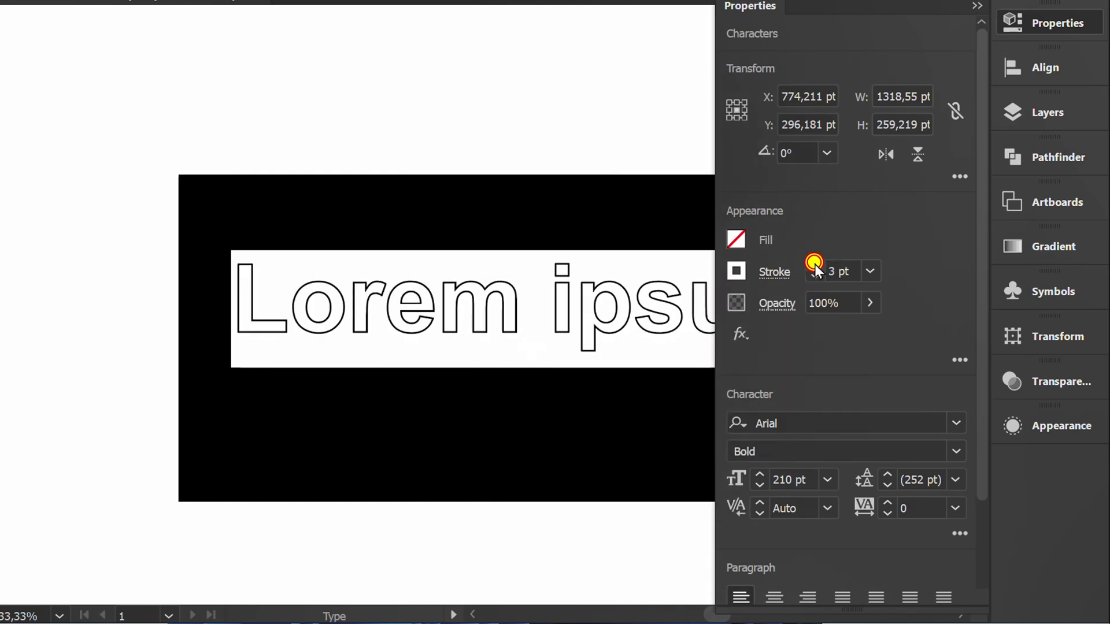
left_click(815, 264)
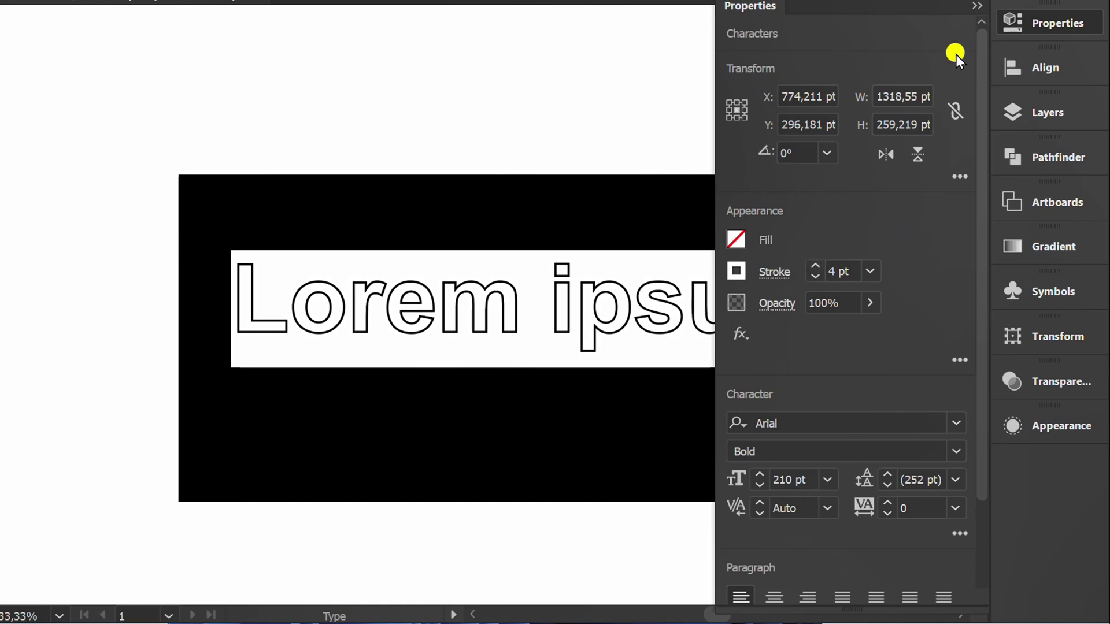
left_click(977, 6)
Type ELECTRIC and centre the text vertically on the artboard with Align.
type("E")
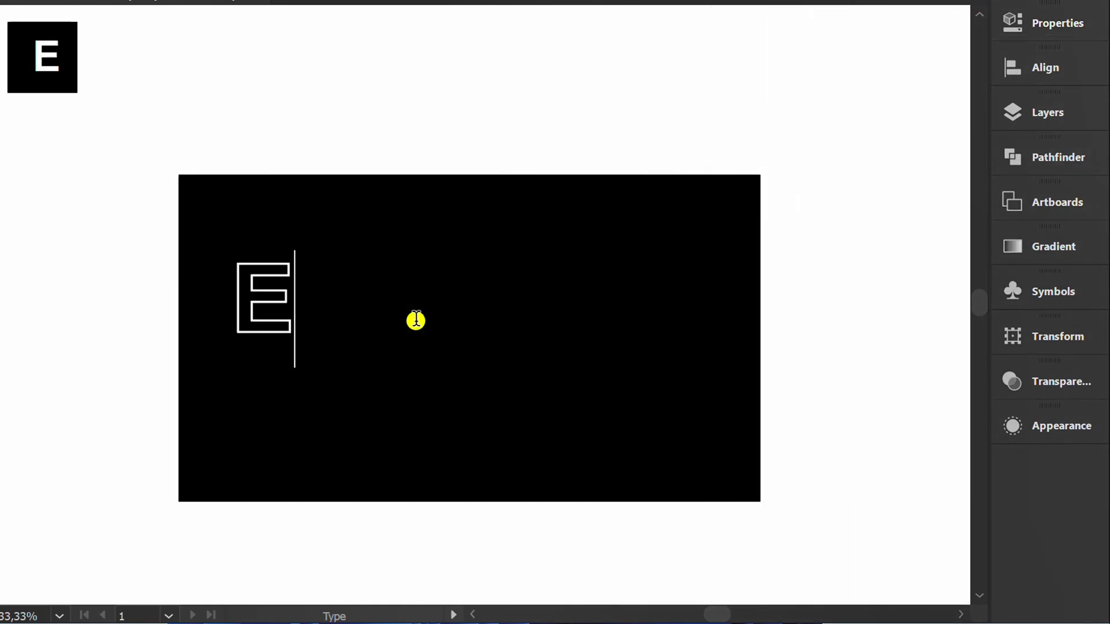
type("LECTRIC")
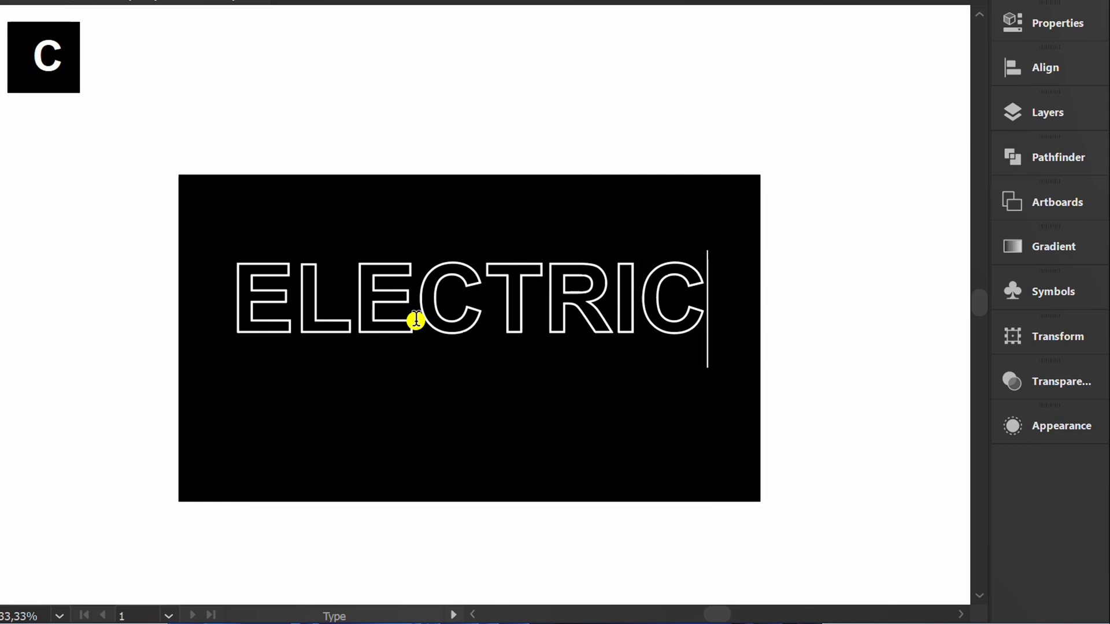
key("Escape")
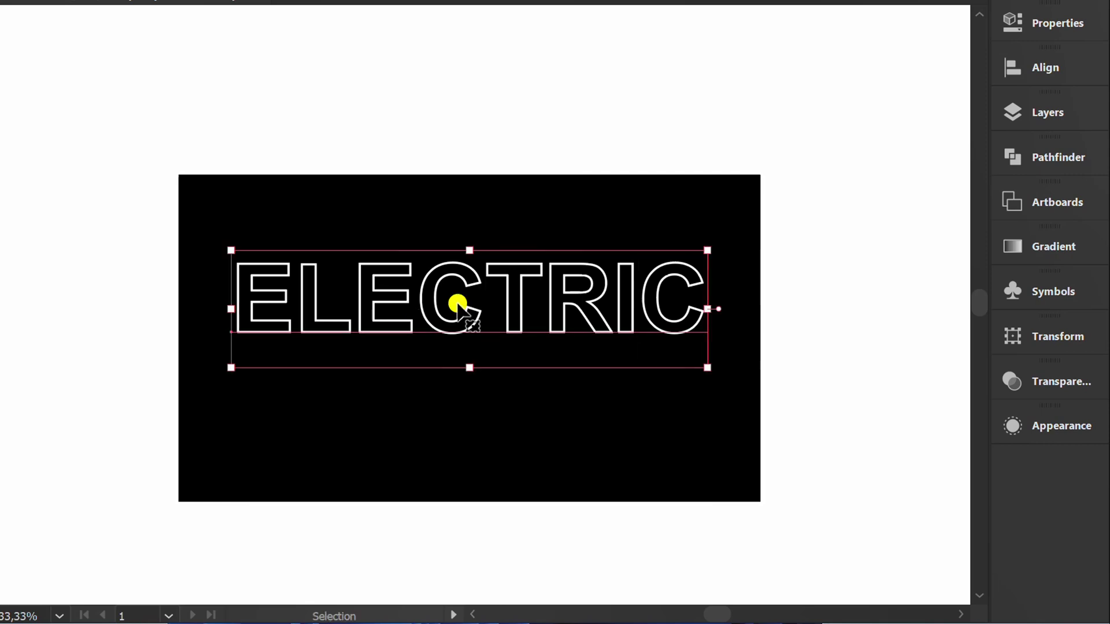
left_click(1026, 68)
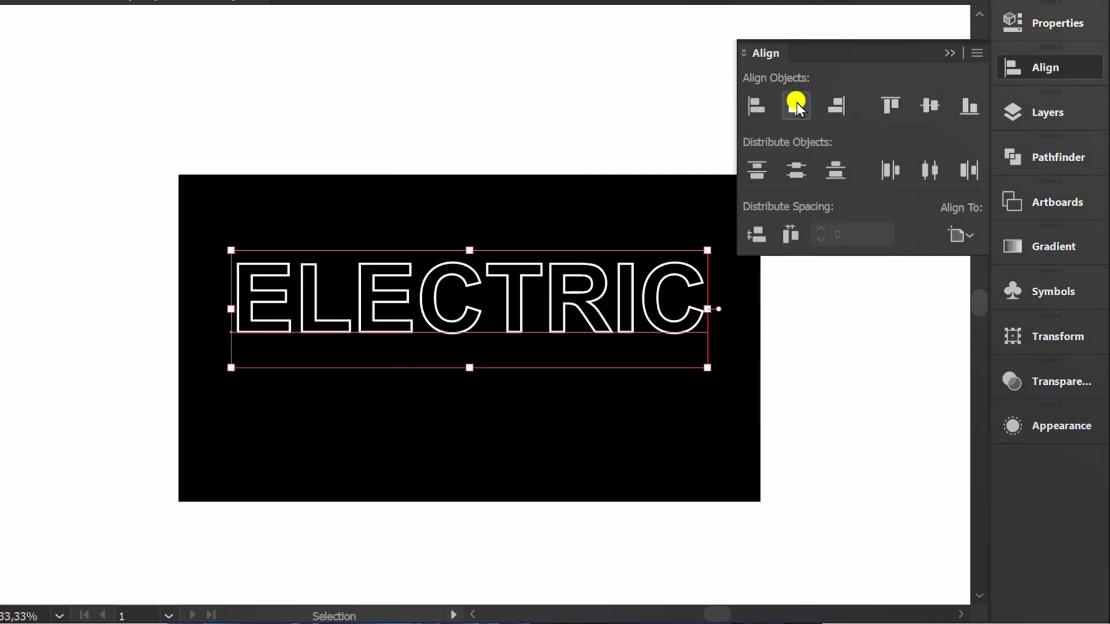
left_click(926, 108)
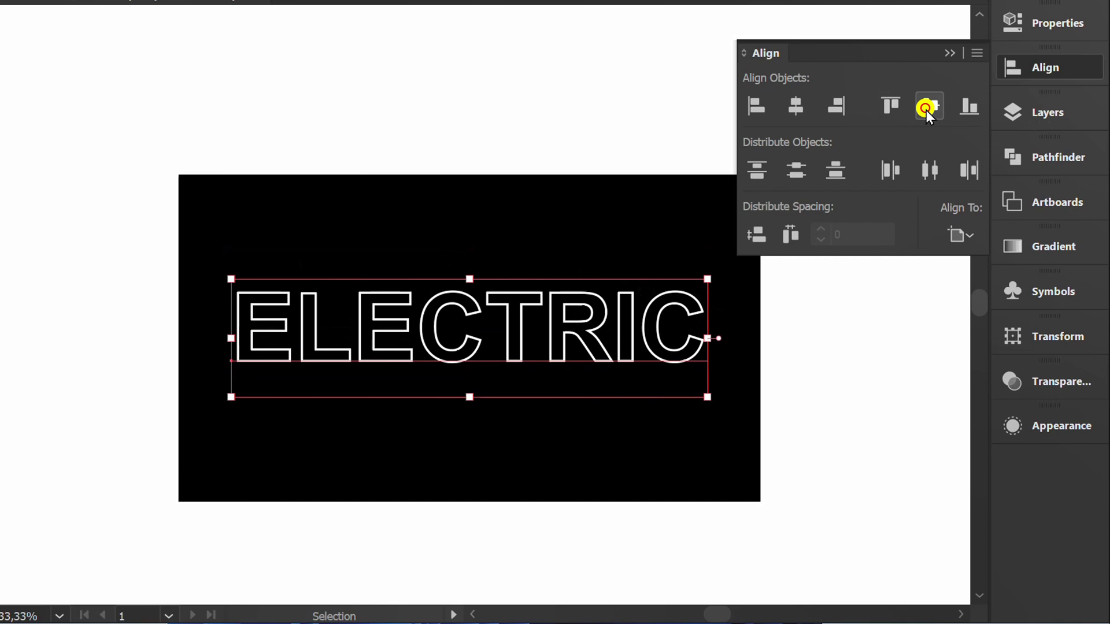
left_click(945, 55)
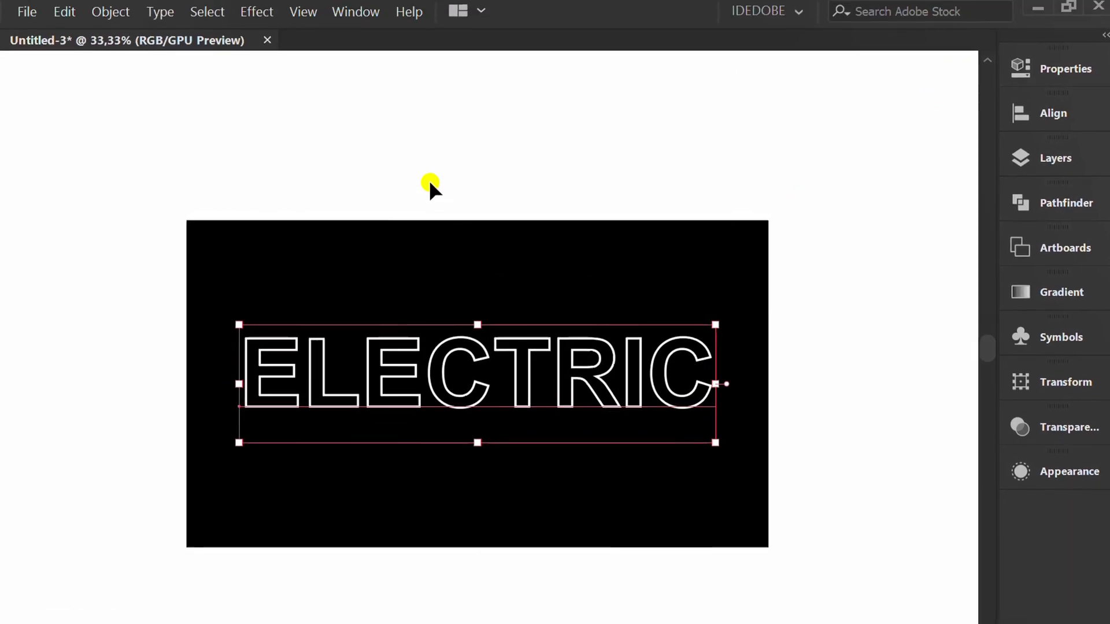
Apply Roughen to the text: Absolute 7 pt size, 4/in detail, Corner points.
left_click(250, 13)
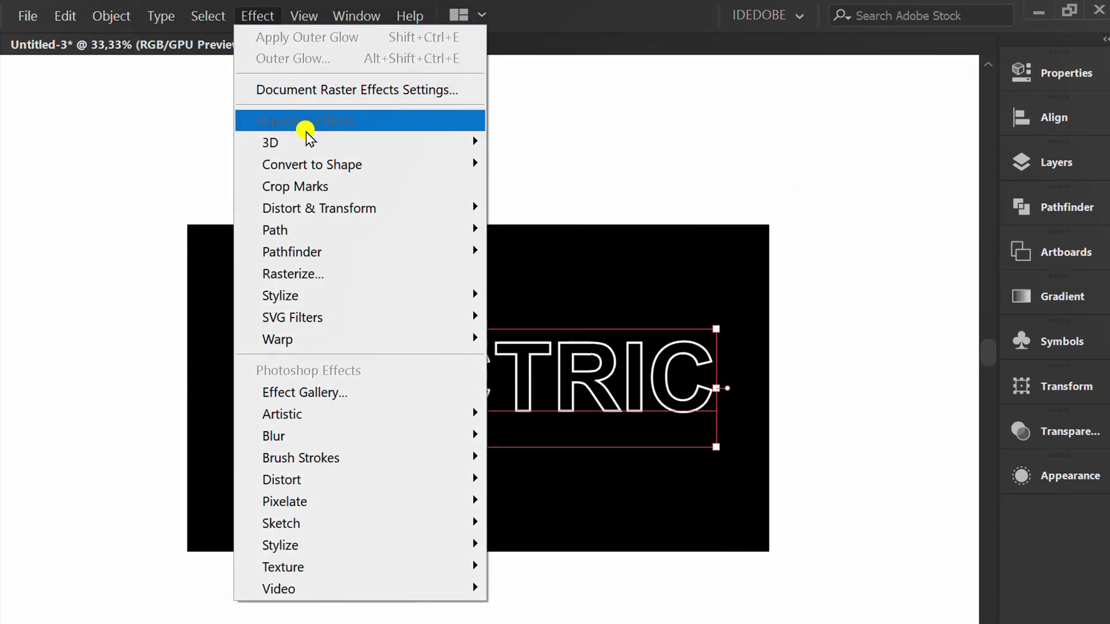
mouse_move(359, 211)
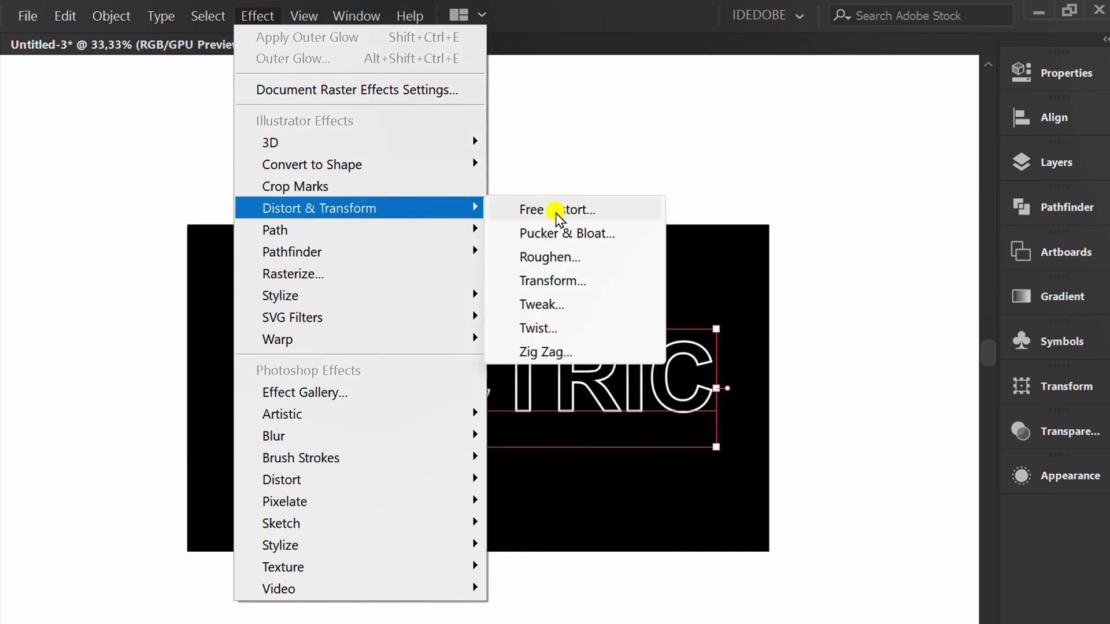
left_click(564, 258)
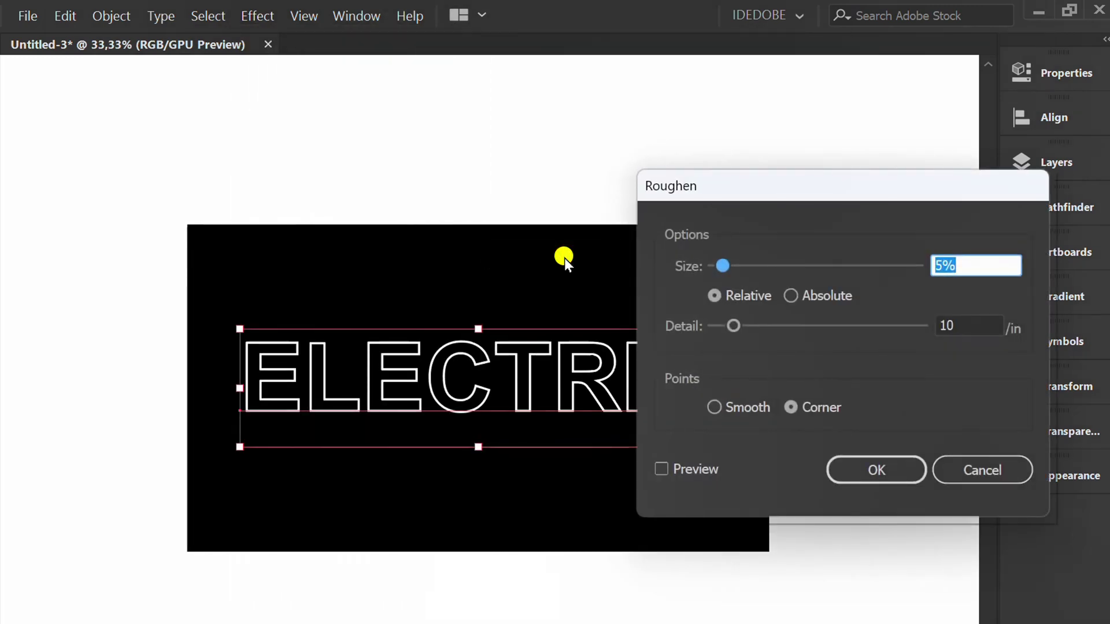
left_click(661, 469)
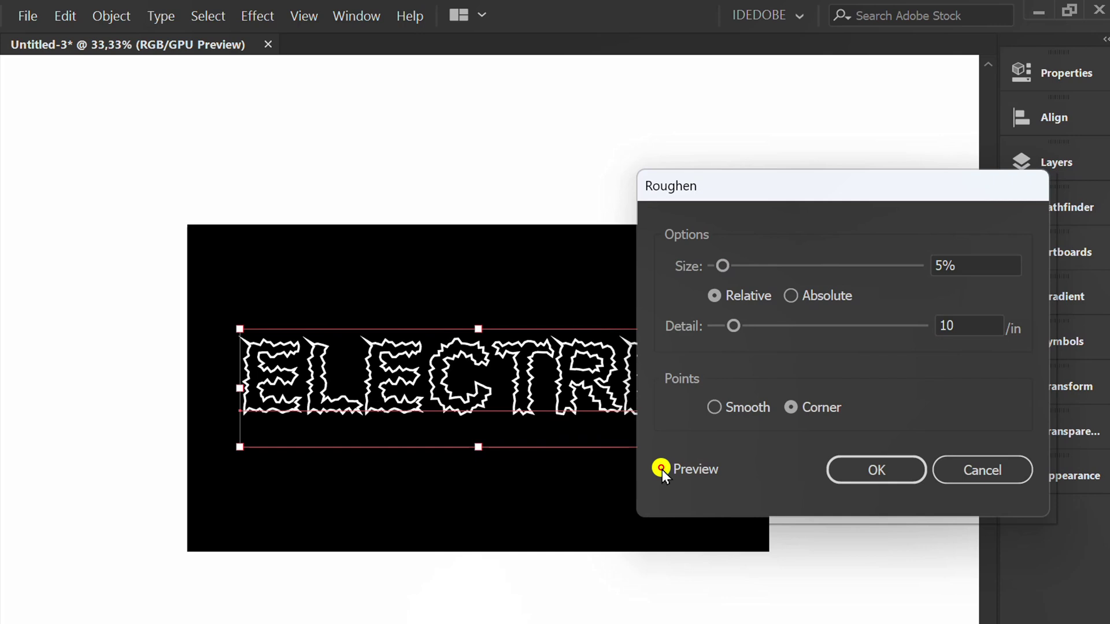
left_click(790, 296)
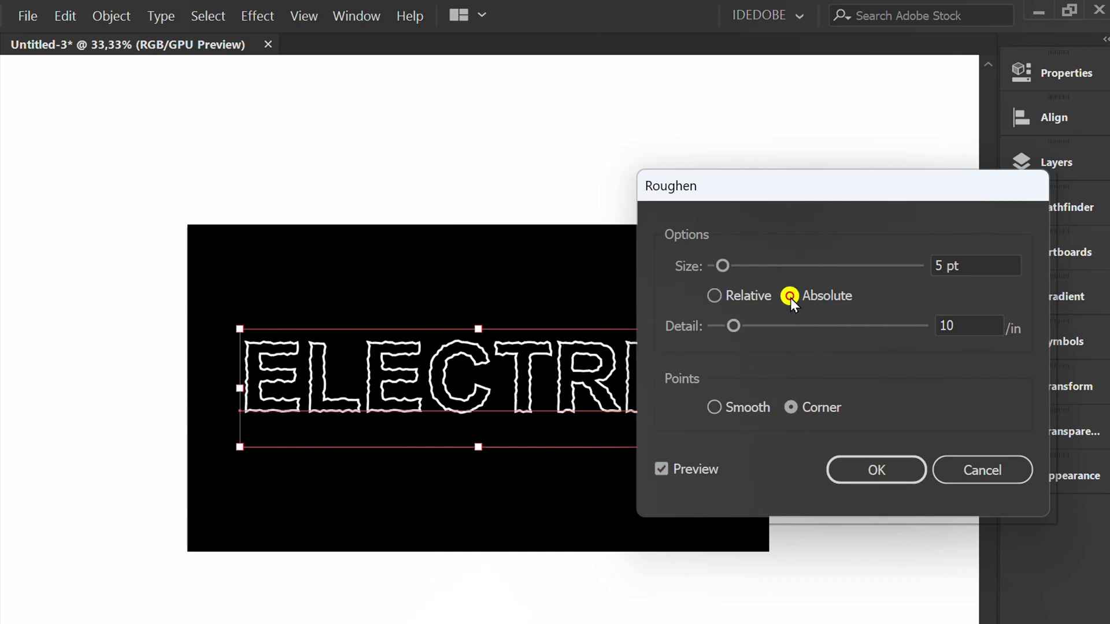
scroll(978, 275, "up", 2)
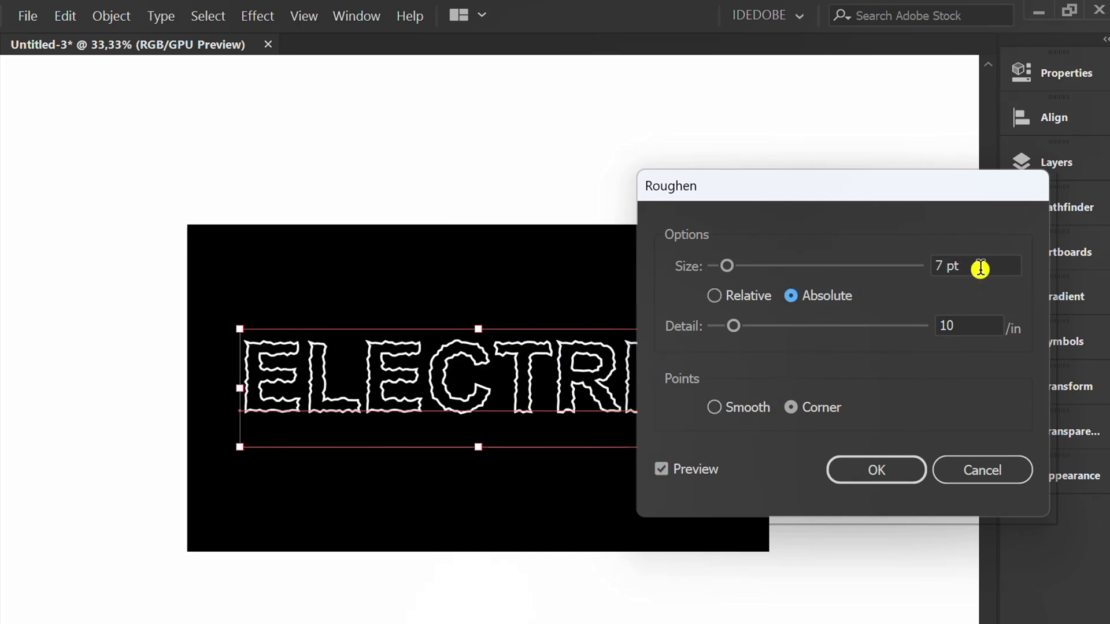
scroll(978, 327, "down", 2)
scroll(978, 327, "down", 4)
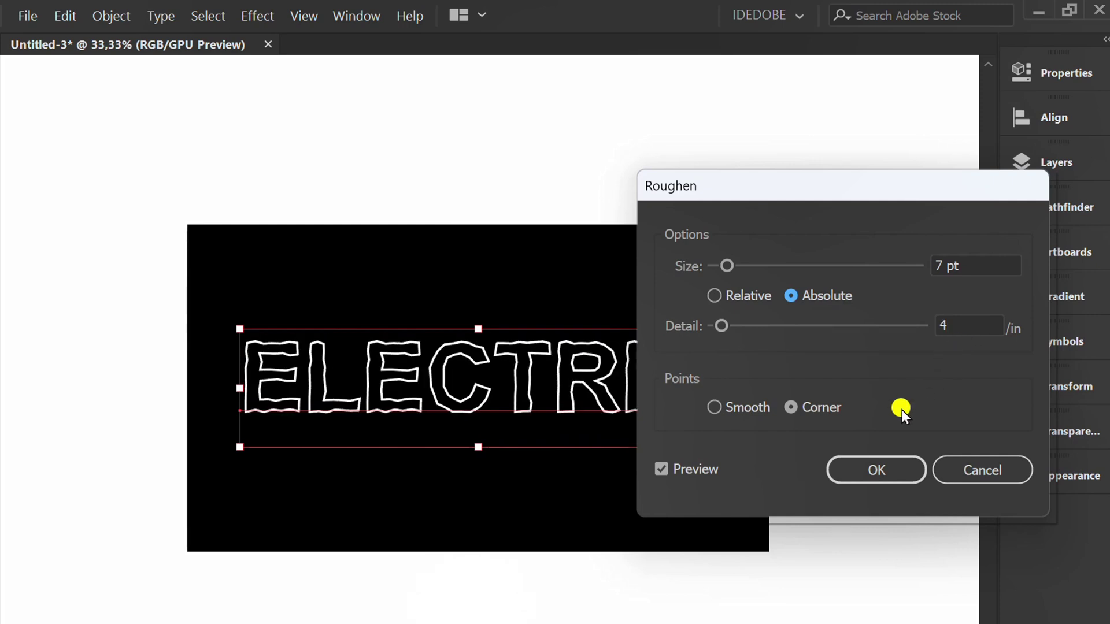
left_click(858, 466)
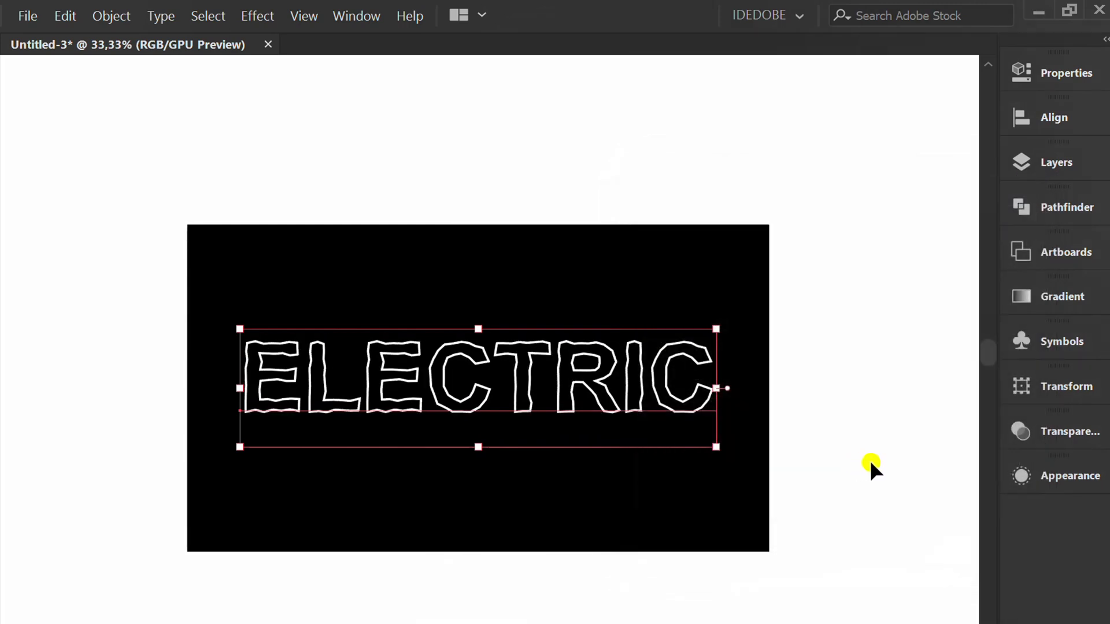
Float the Appearance panel via Window > Appearance, listing the text's Roughen effect.
left_click(1056, 474)
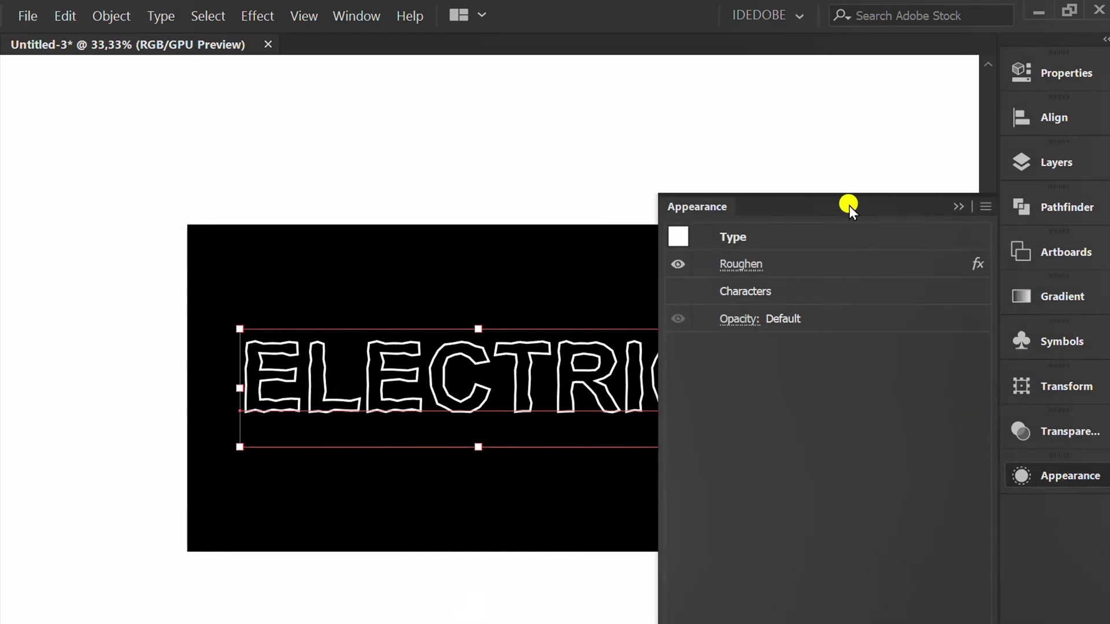
left_click_drag(848, 205, 783, 136)
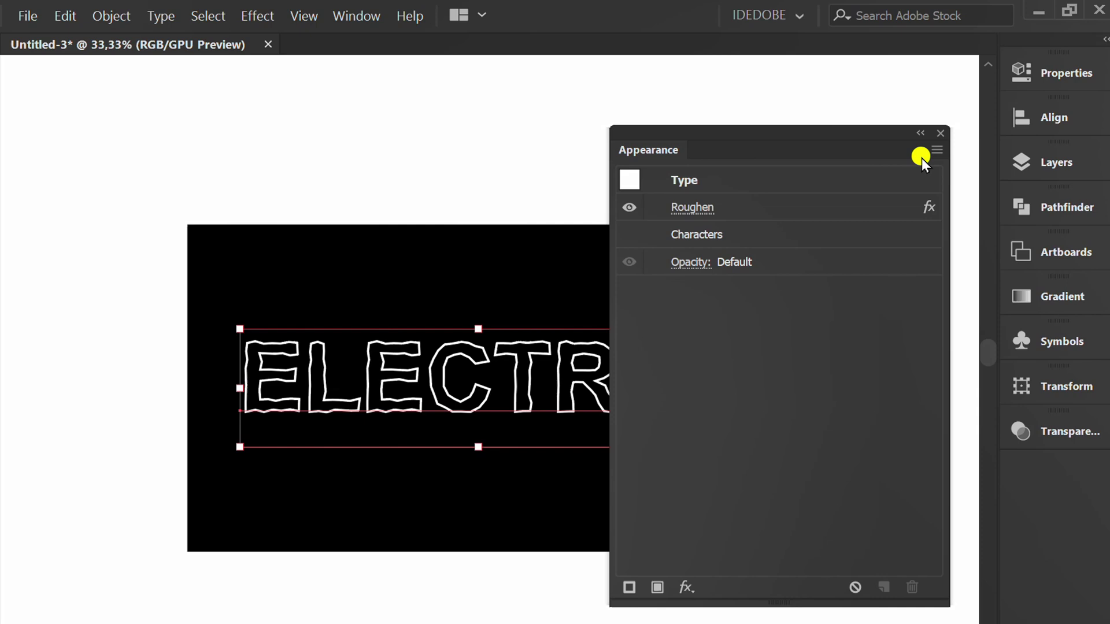
left_click(939, 132)
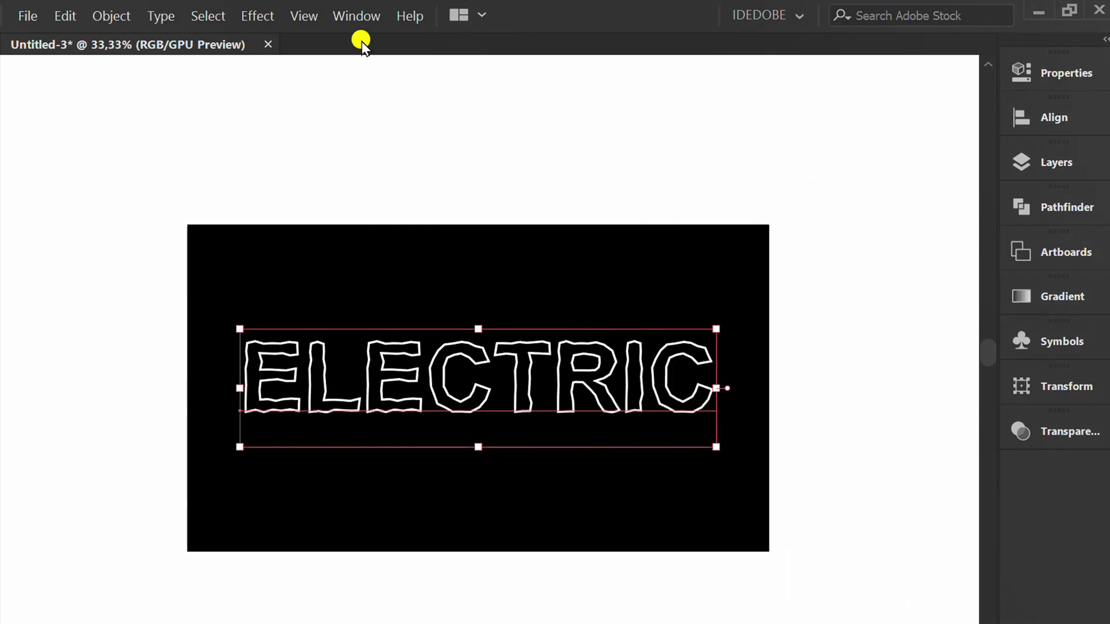
left_click(354, 15)
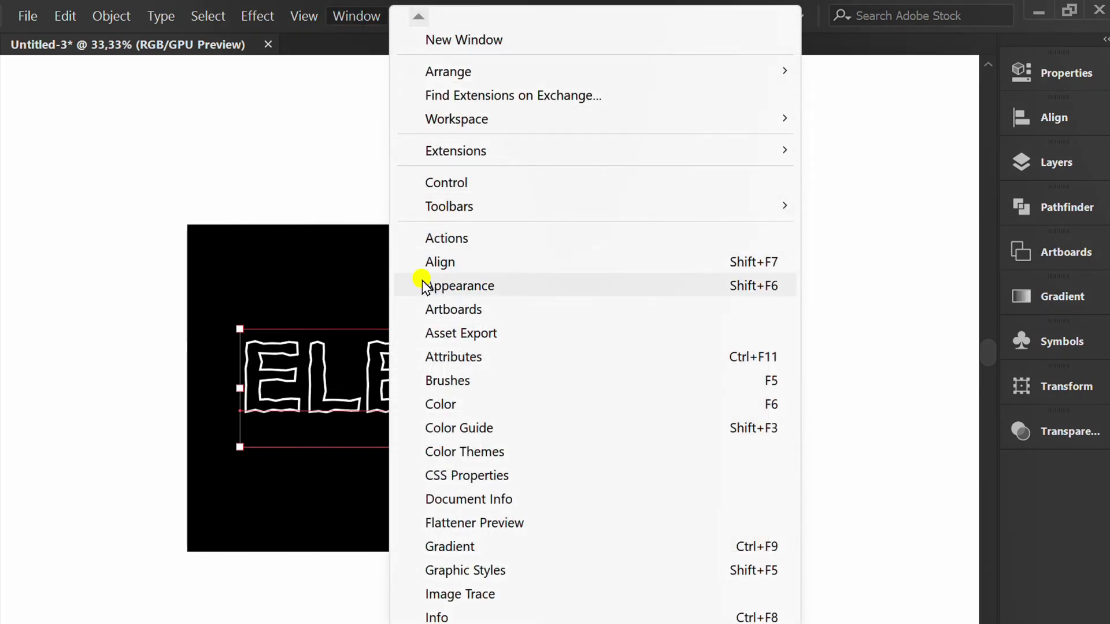
left_click(483, 285)
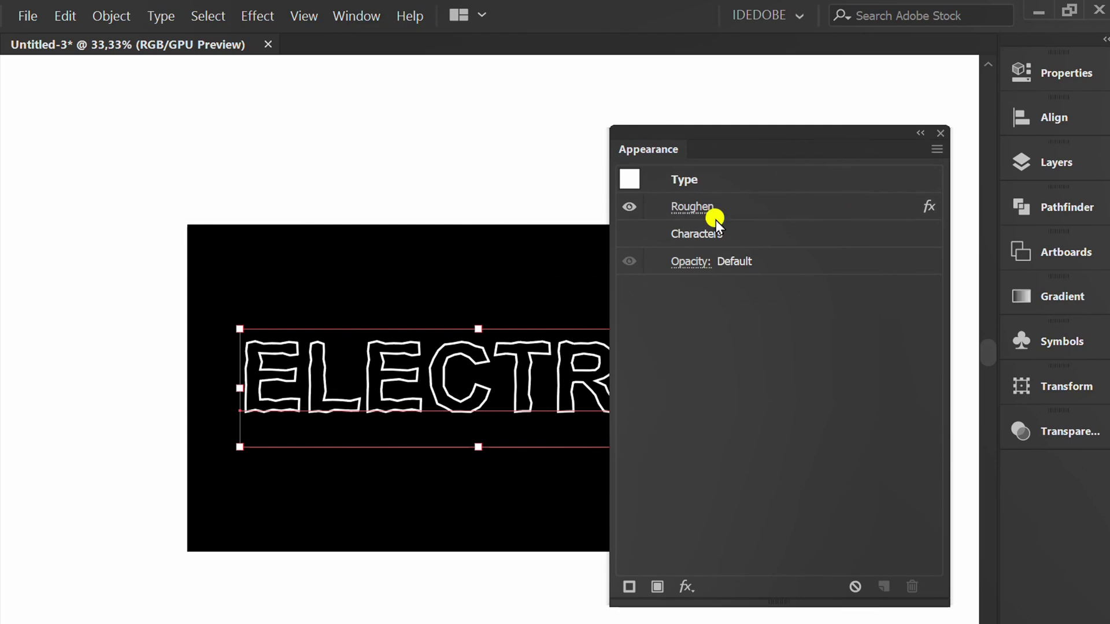
scroll(297, 357, "up", 2)
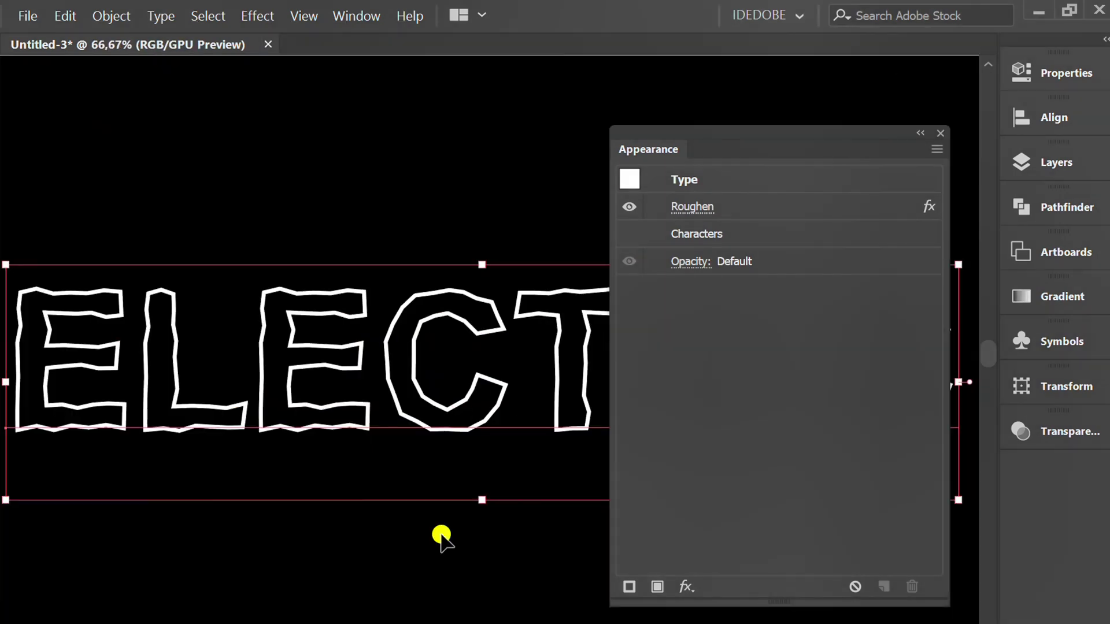
key("ctrl+f")
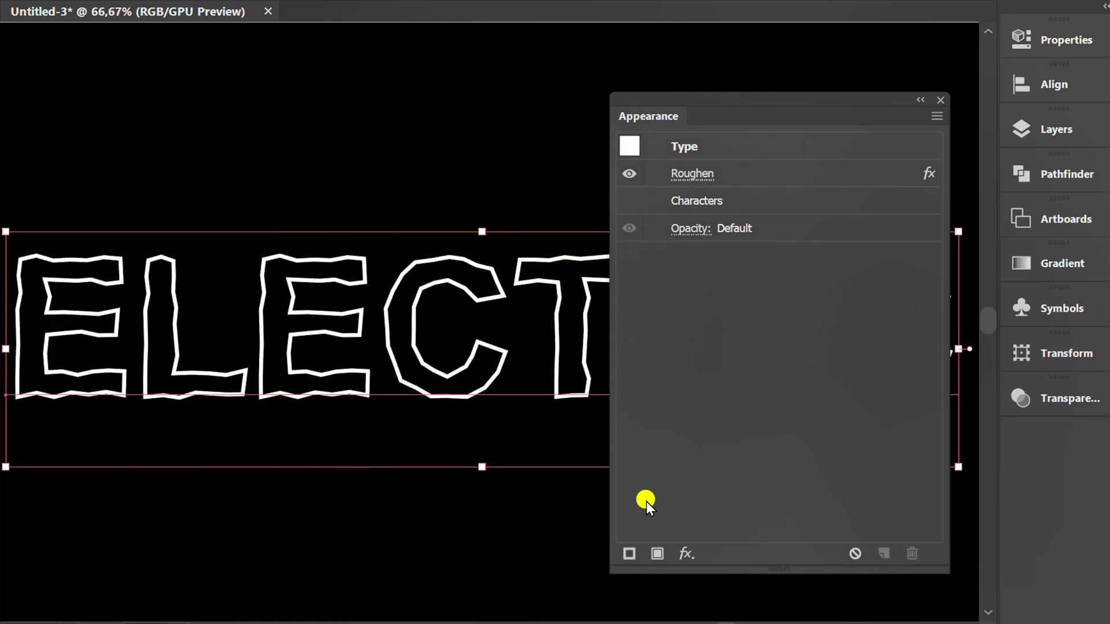
Add a second stroke to the text, coloured cyan at 2 pt.
left_click(626, 555)
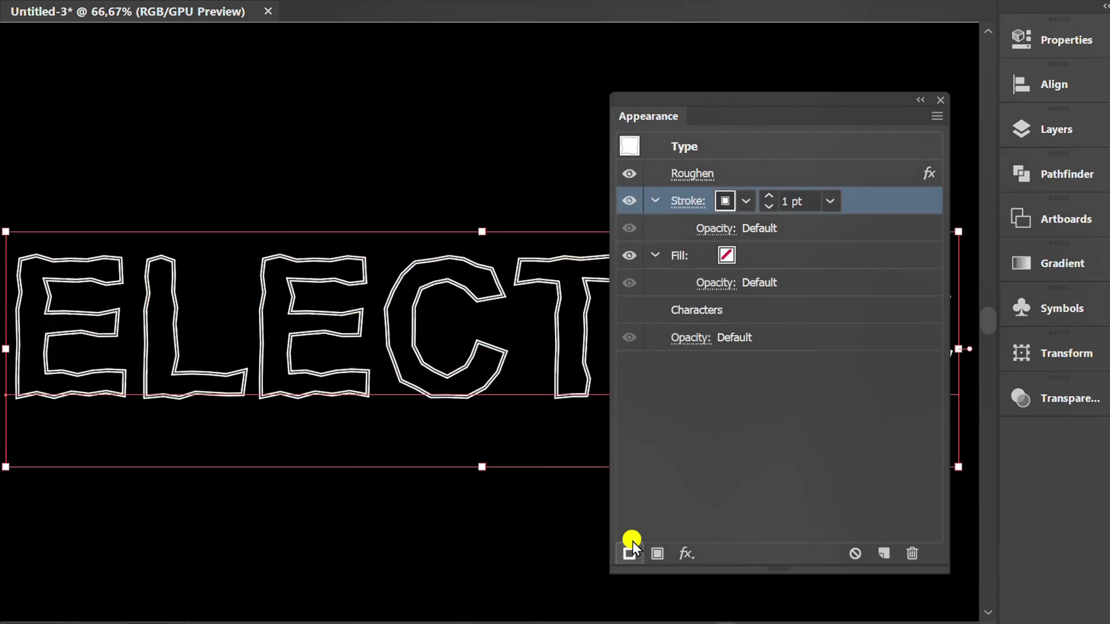
left_click(745, 196)
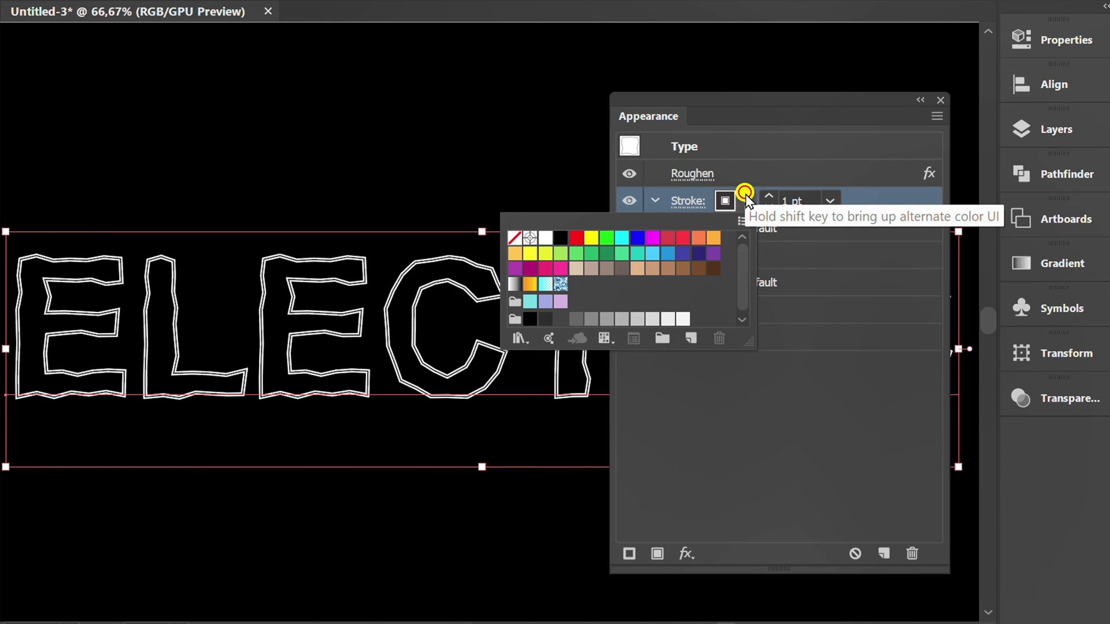
left_click(621, 237)
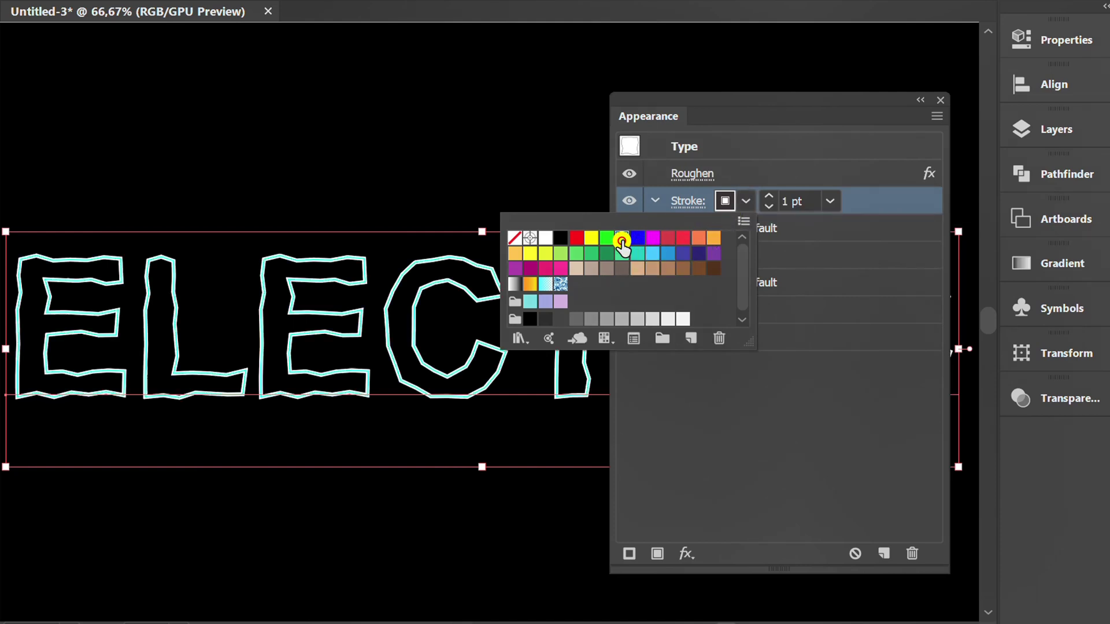
left_click(748, 402)
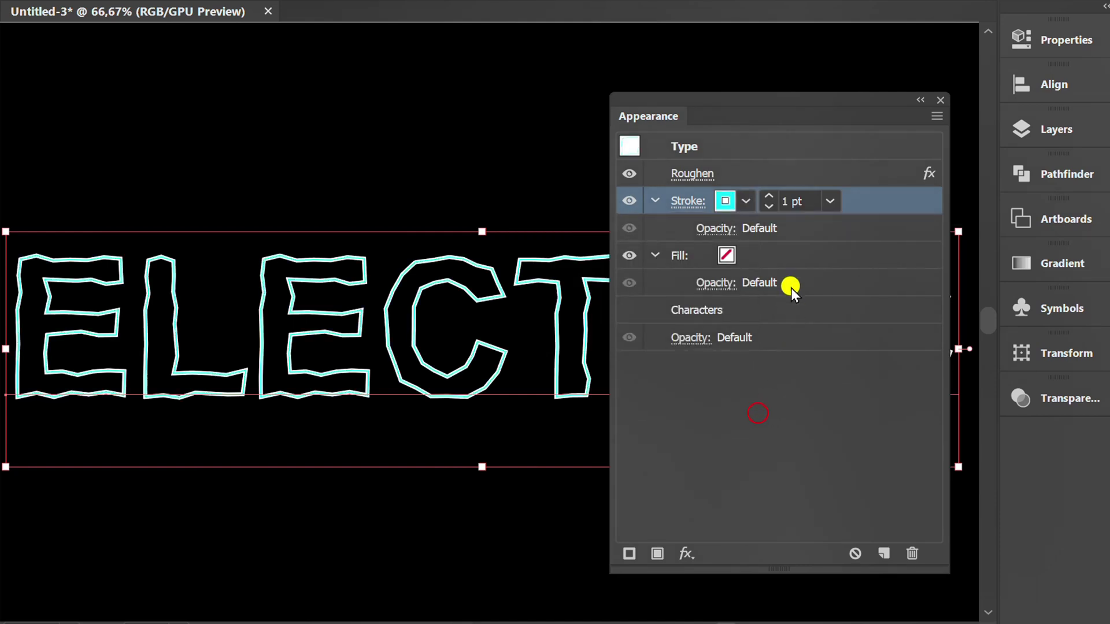
left_click(767, 195)
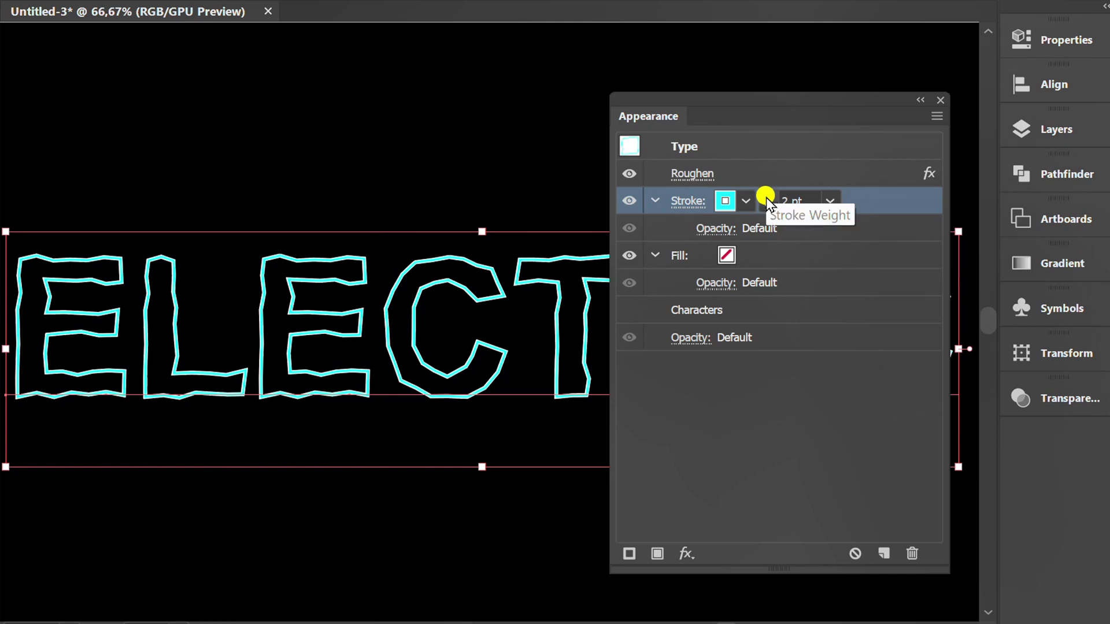
Roughen the cyan stroke at 5% size, 10/in detail with Corner points.
left_click(688, 555)
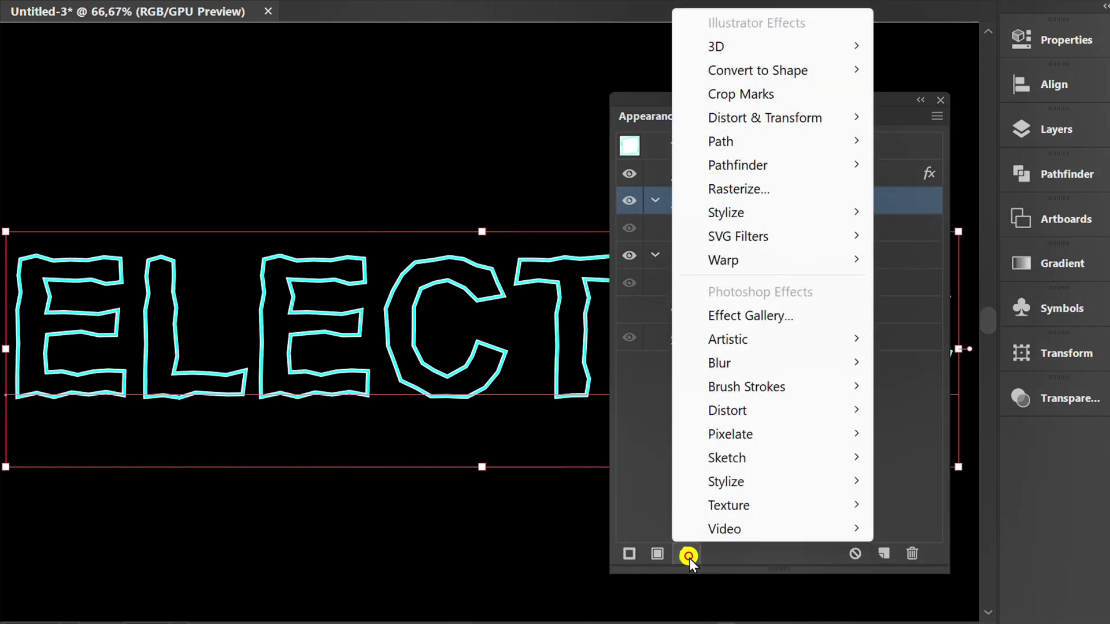
mouse_move(792, 119)
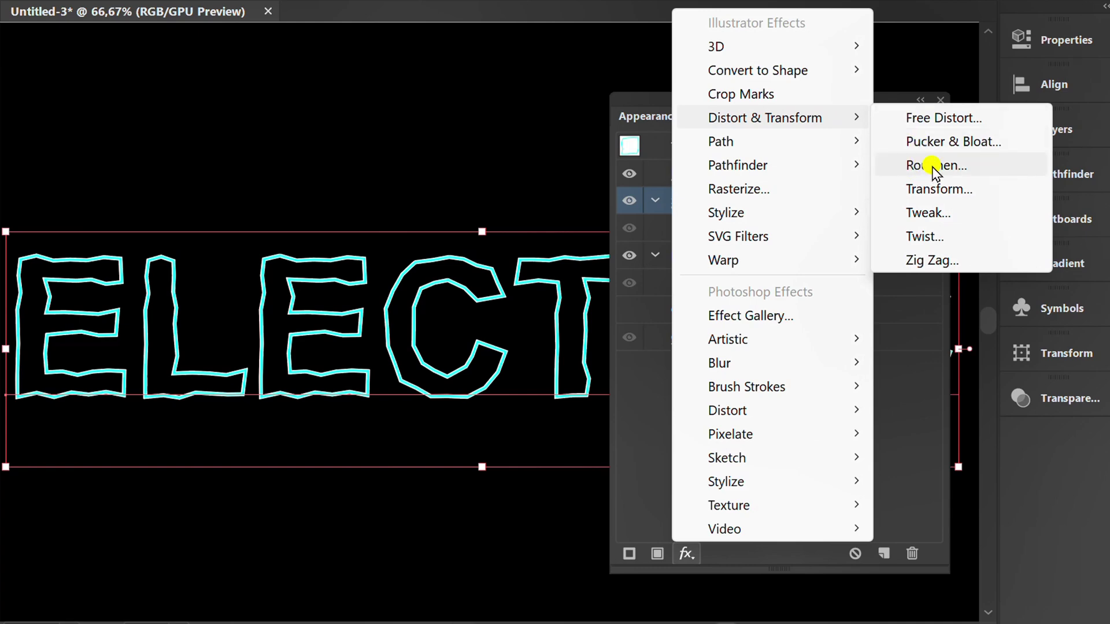
left_click(916, 167)
left_click(659, 437)
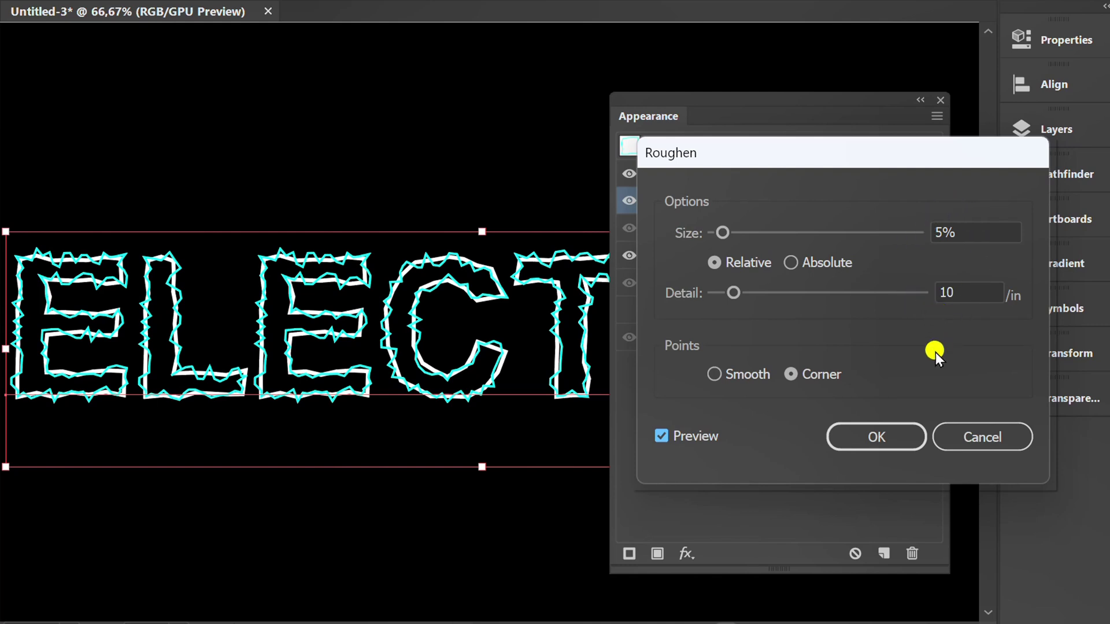
left_click(876, 440)
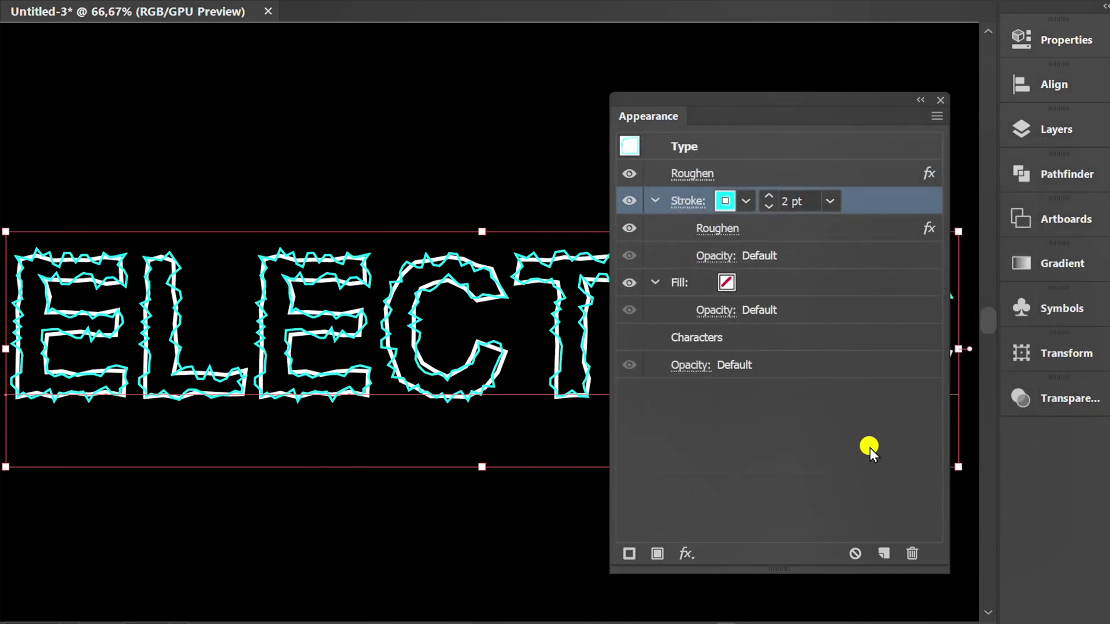
Duplicate the cyan stroke and give the 1 pt top copy a Roughen of 8% size and 8/in detail.
left_click(887, 554)
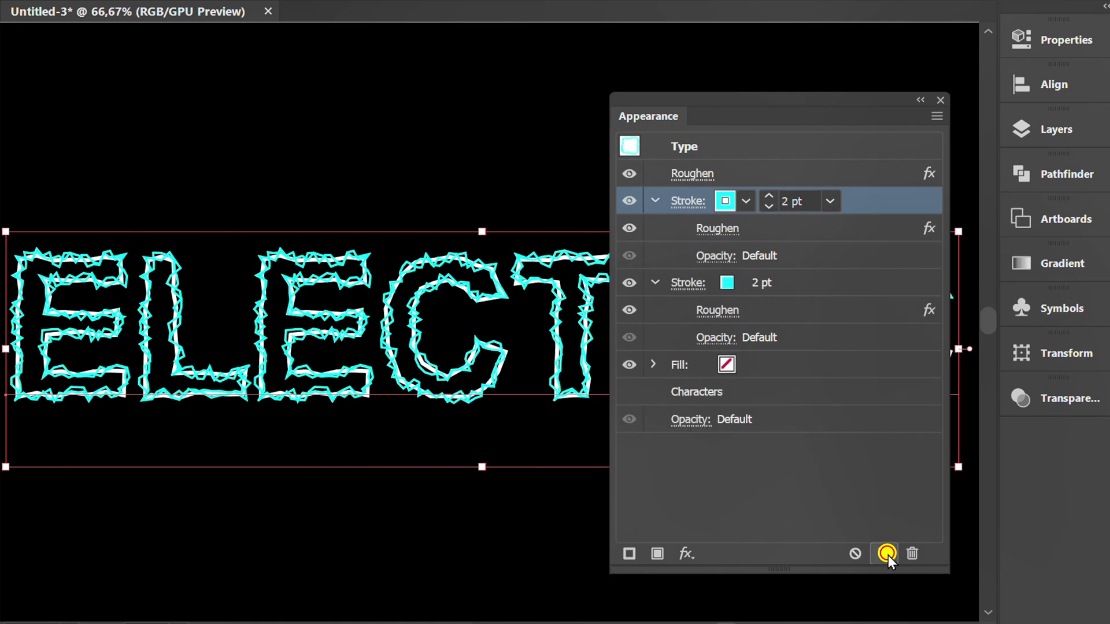
left_click(768, 207)
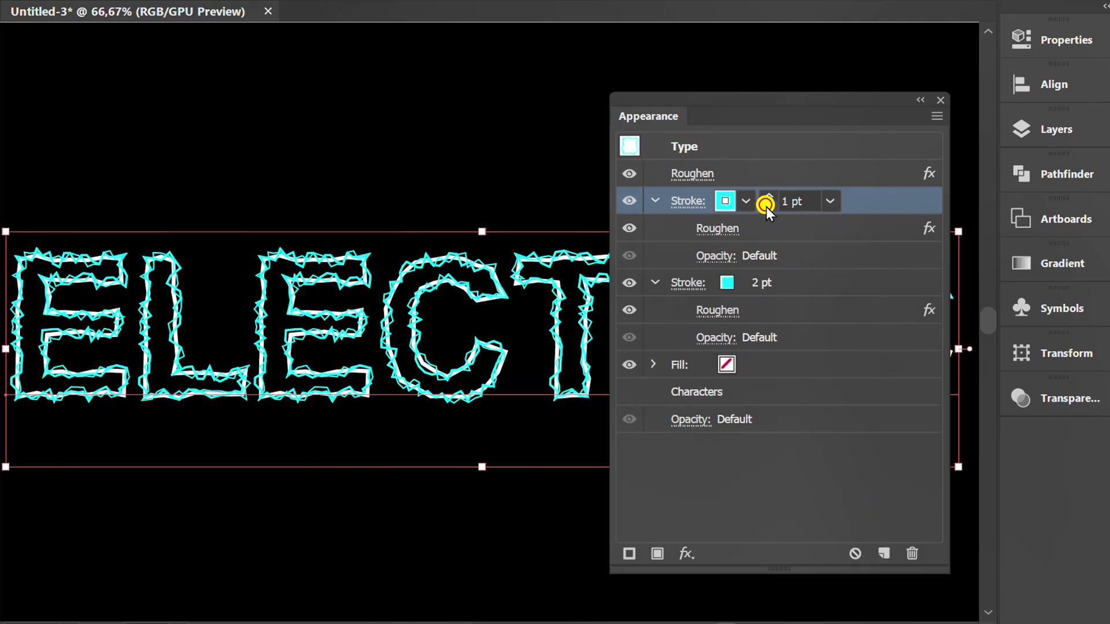
left_click(697, 232)
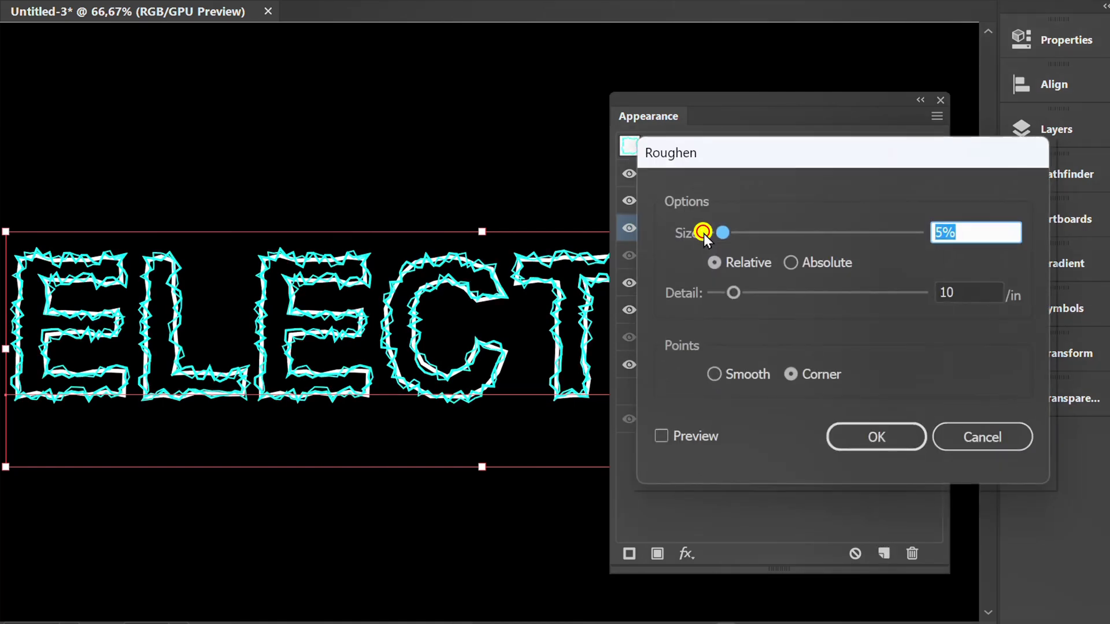
left_click(658, 434)
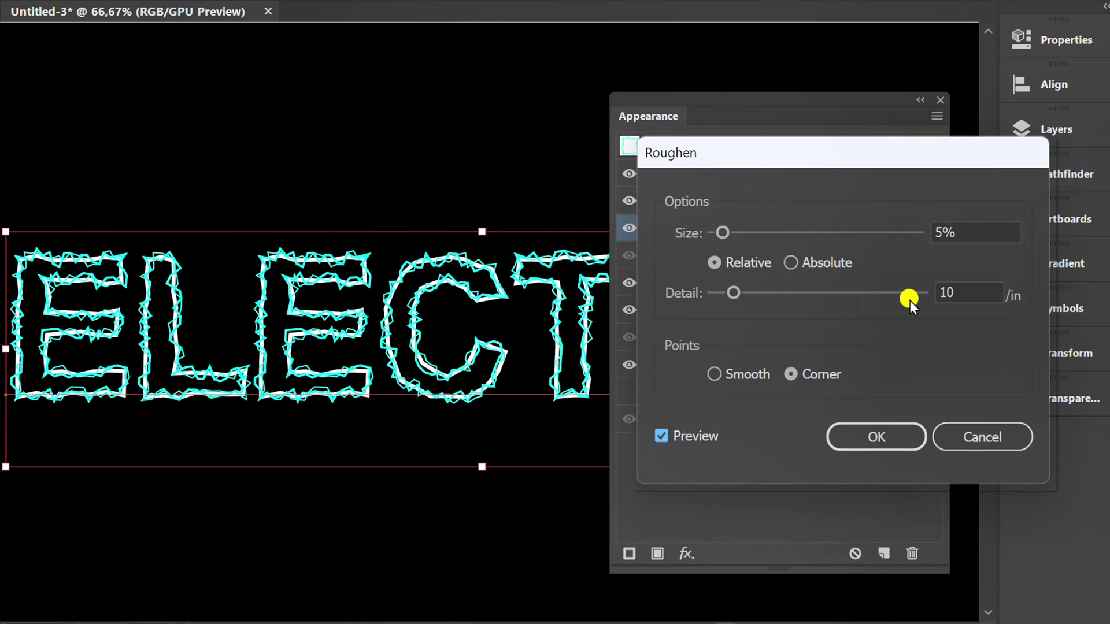
scroll(979, 232, "up", 2)
scroll(979, 232, "up", 3)
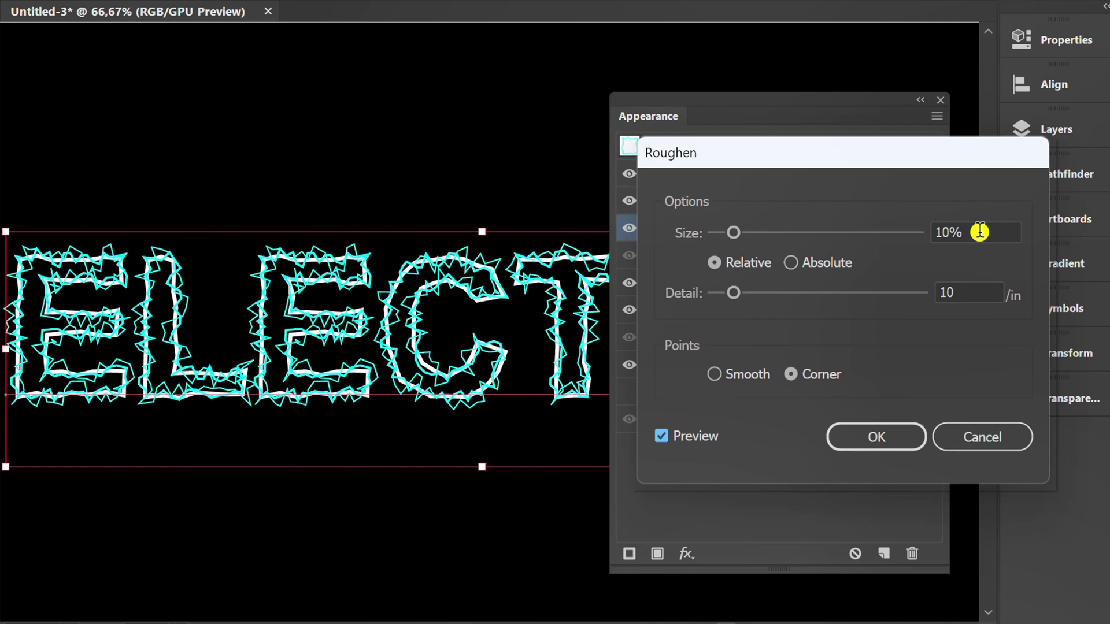
scroll(966, 295, "down", 1)
scroll(966, 295, "down", 2)
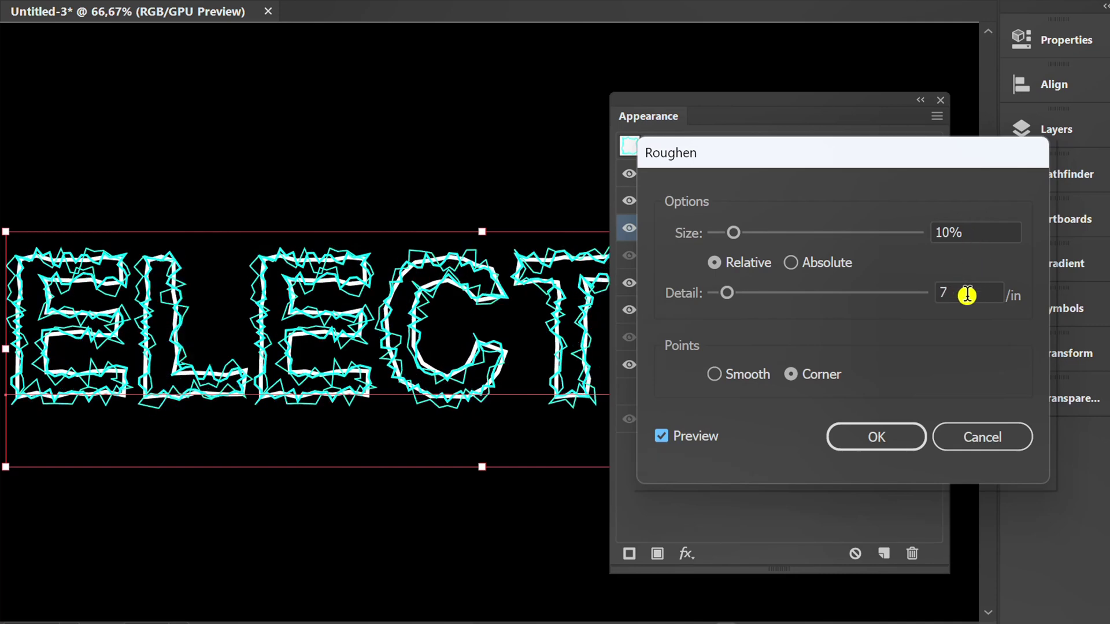
scroll(975, 228, "down", 1)
scroll(974, 228, "down", 1)
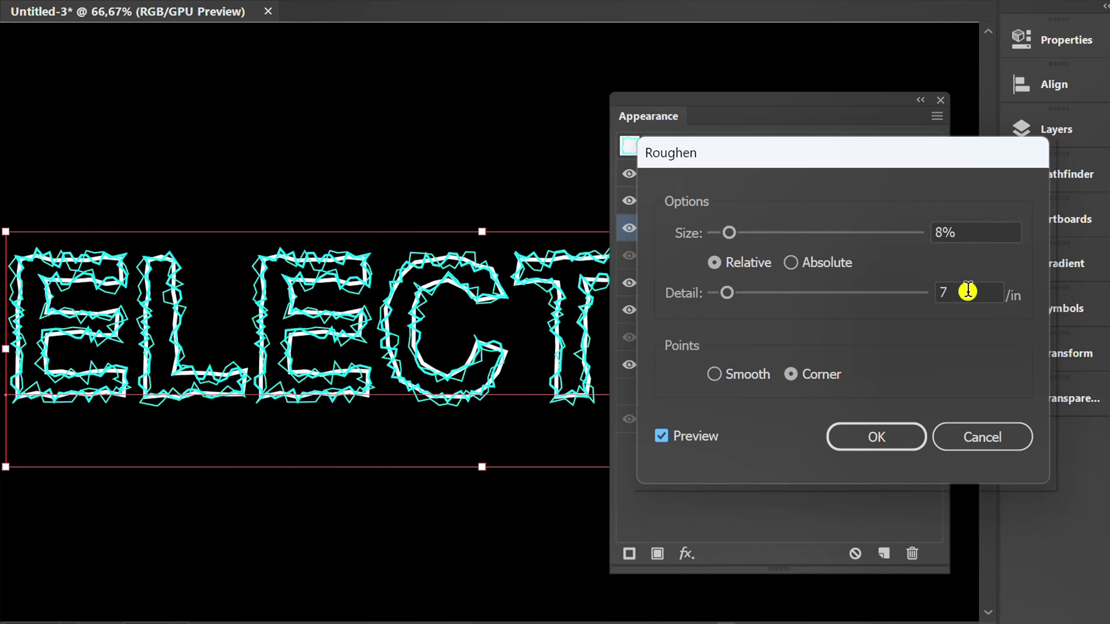
scroll(967, 292, "up", 1)
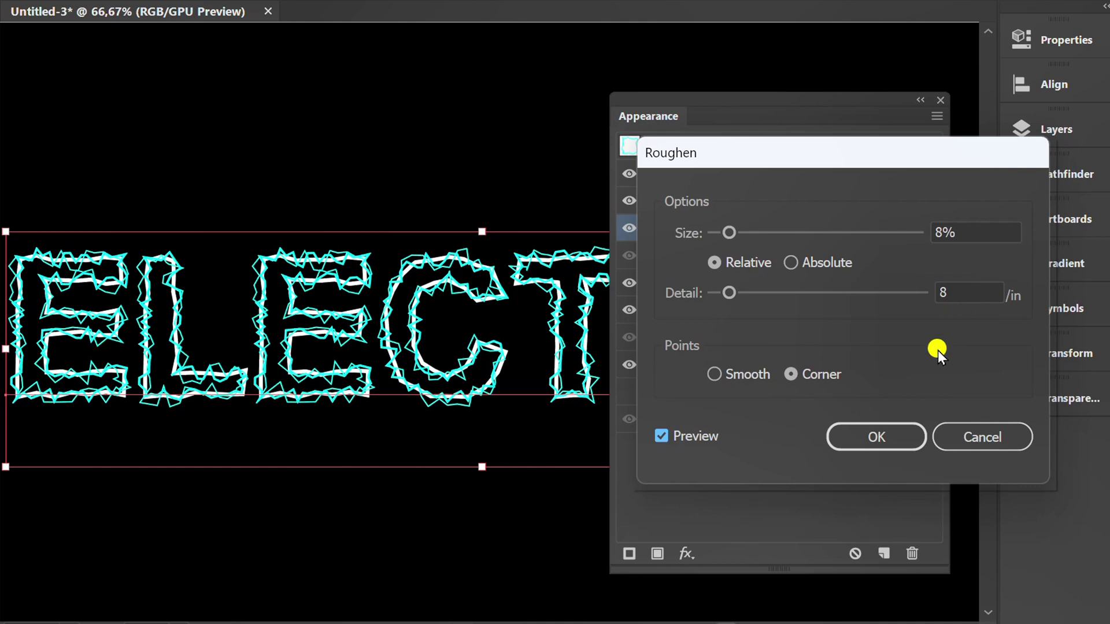
left_click(859, 439)
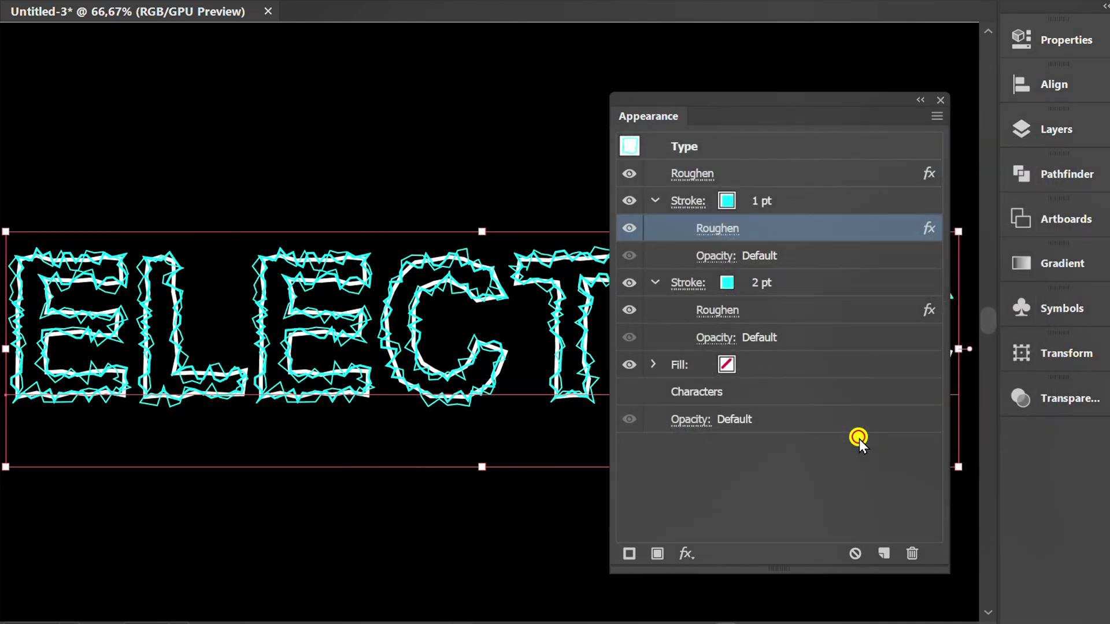
Move the Appearance panel aside to reveal the whole ELECTRIC word.
left_click_drag(825, 102, 823, 100)
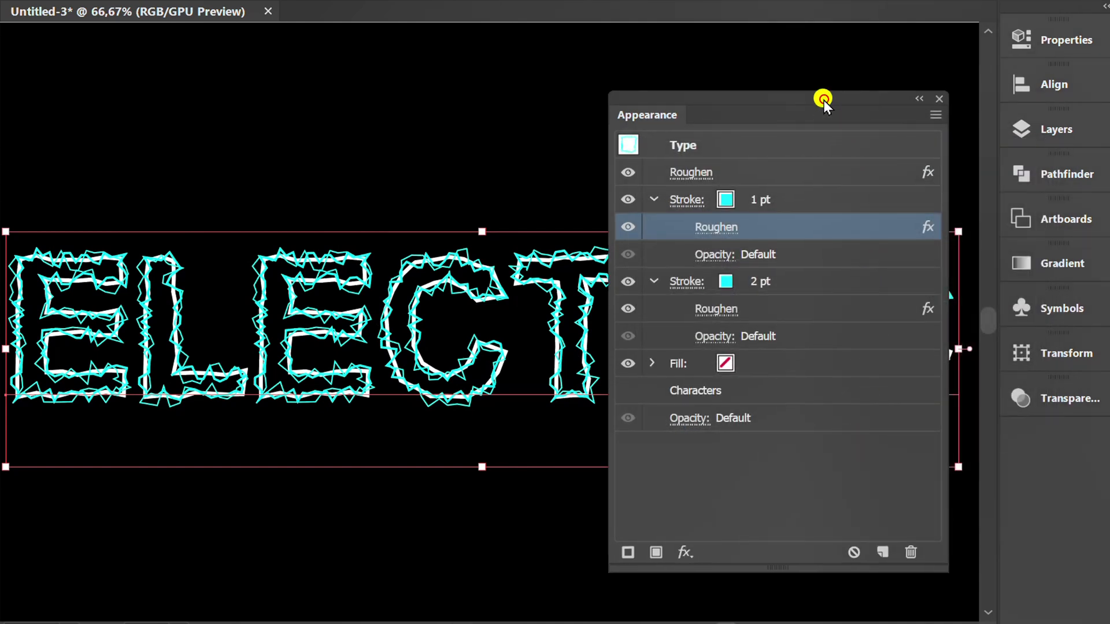
left_click(780, 170)
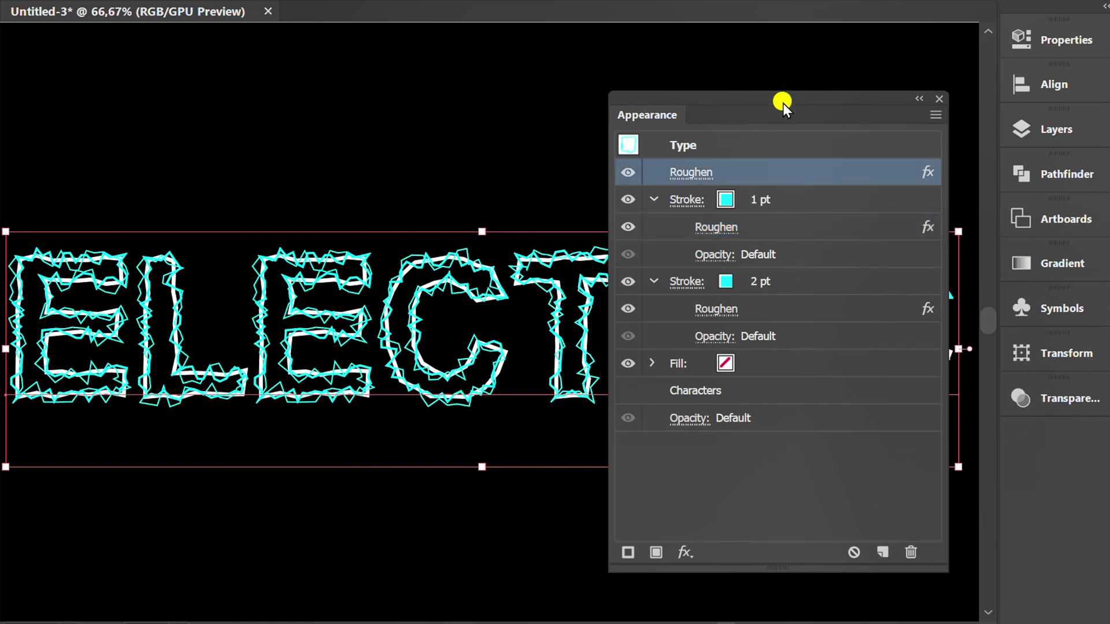
left_click_drag(782, 102, 1023, 439)
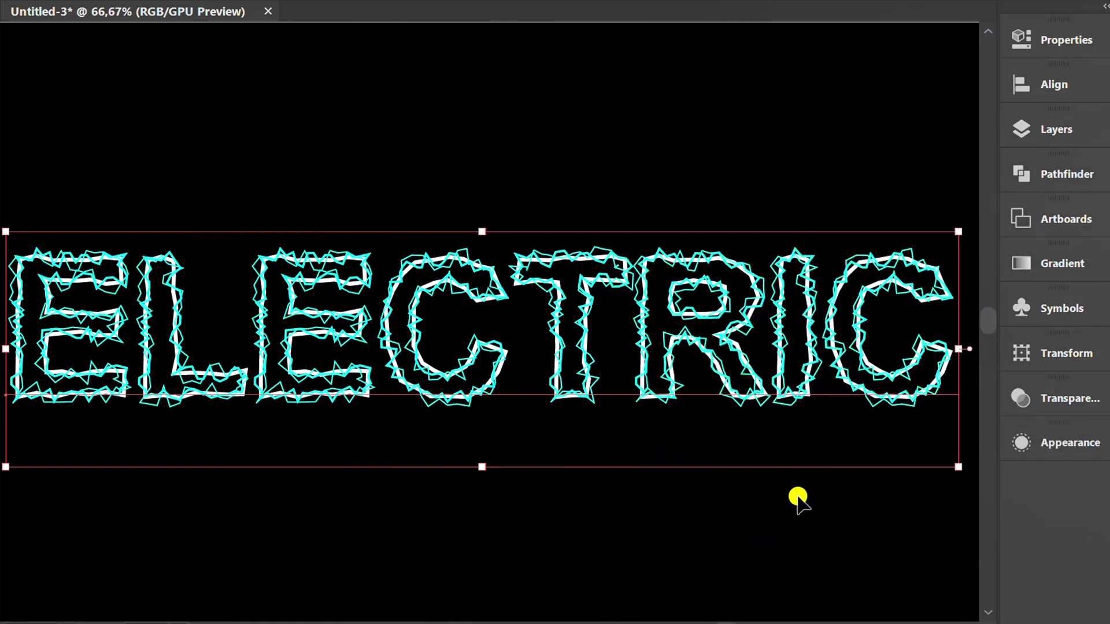
Deselect to check the roughened result, then reselect the ELECTRIC text.
left_click(624, 523)
key("ctrl+minus")
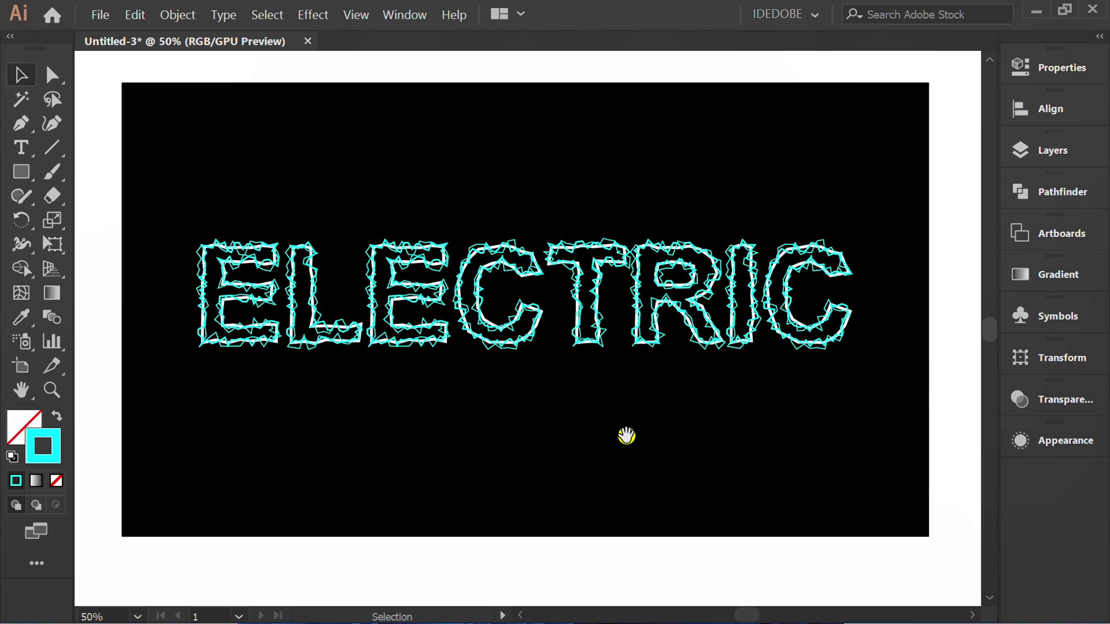
left_click(399, 289)
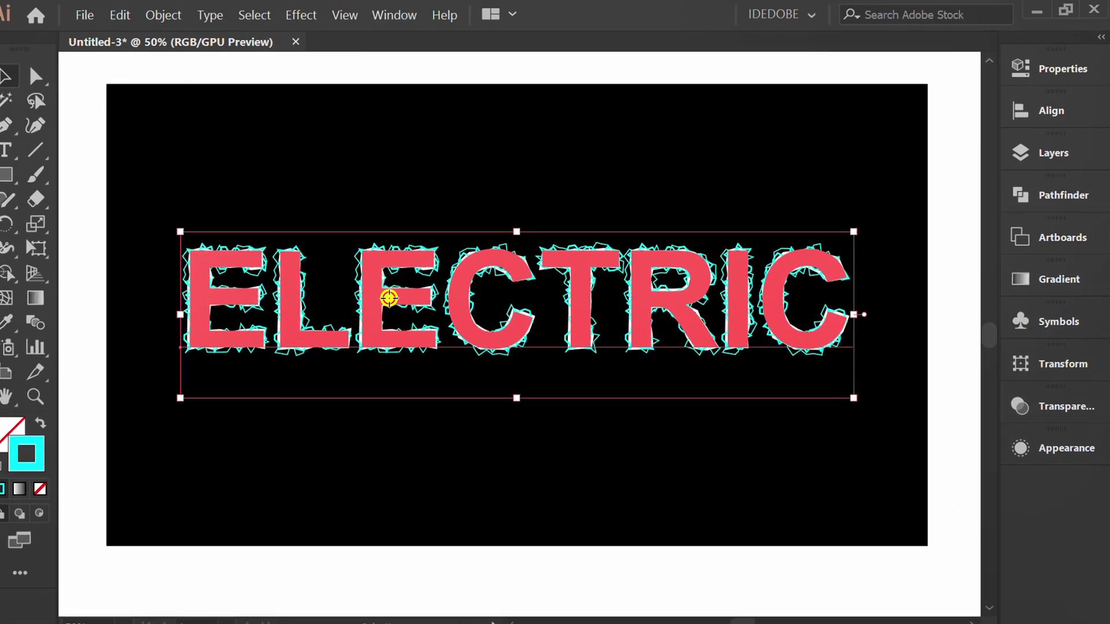
key("slash")
Apply a white Outer Glow in Screen mode with 100% opacity and 5 pt blur.
left_click(259, 15)
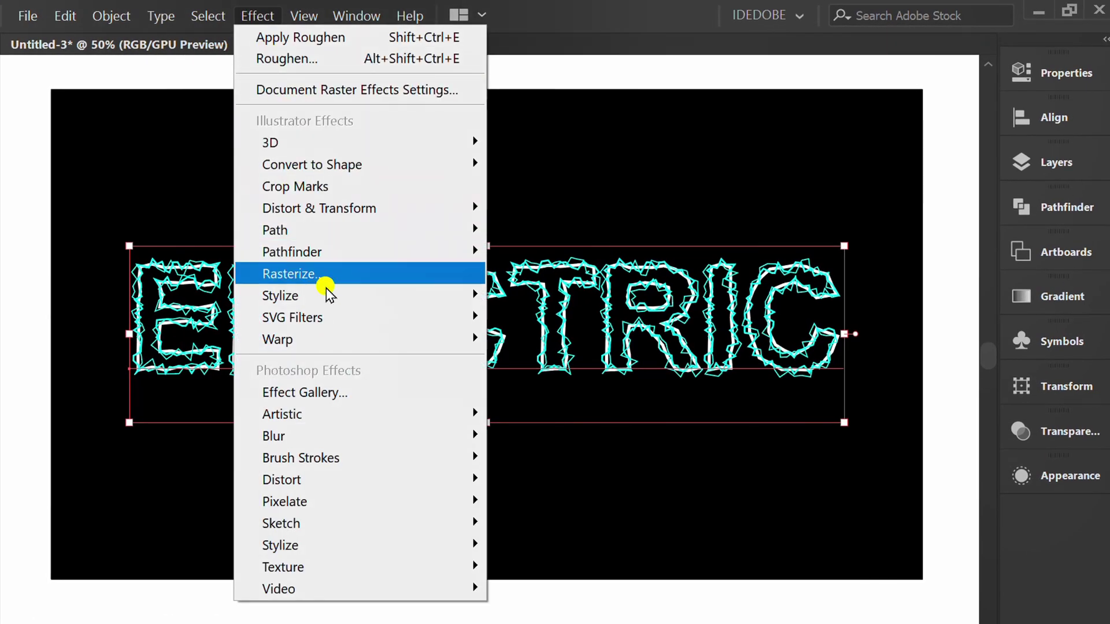
mouse_move(322, 293)
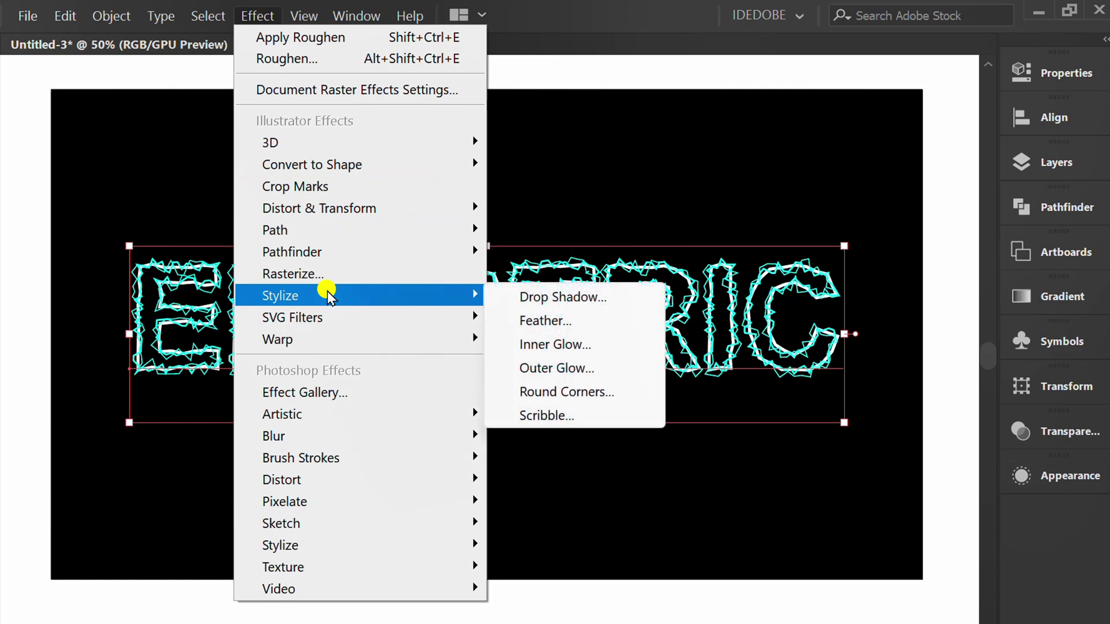
left_click(553, 369)
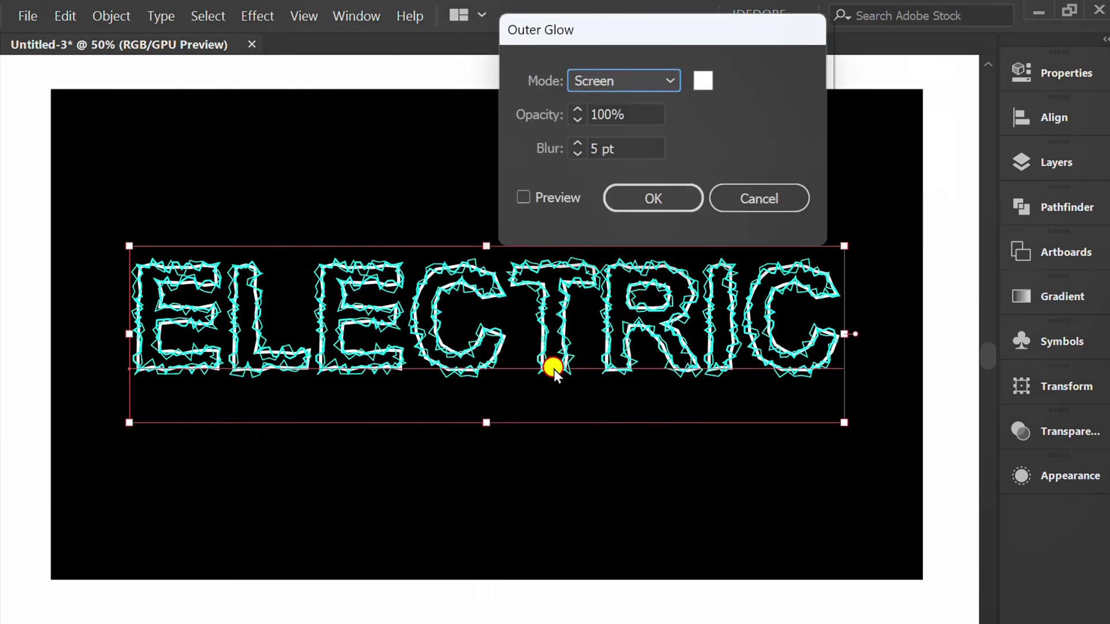
left_click(522, 199)
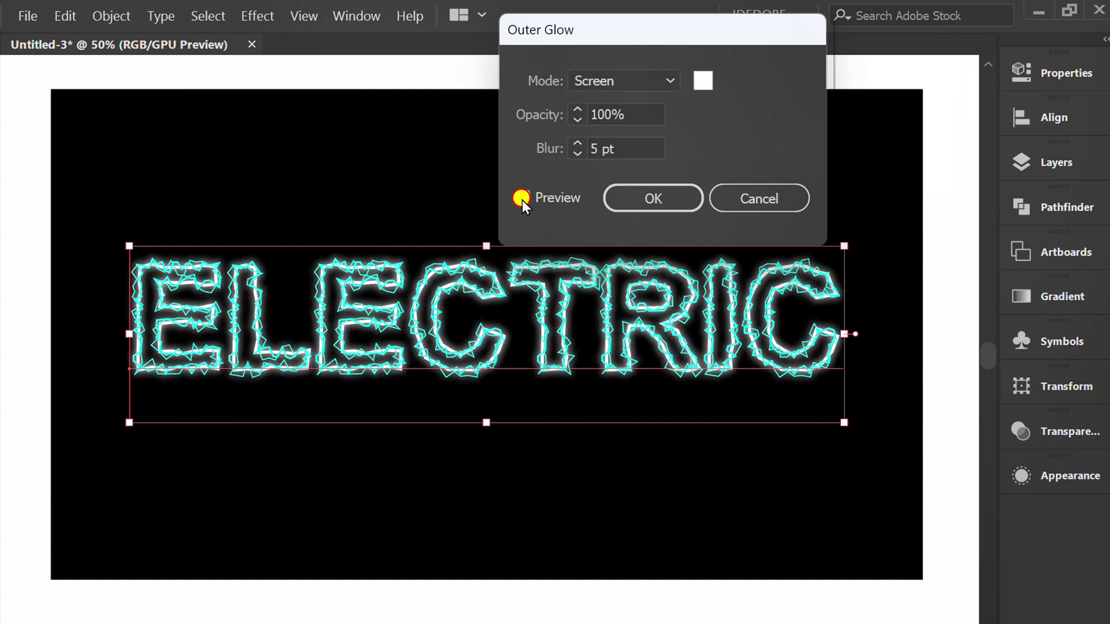
left_click(703, 82)
left_click(897, 267)
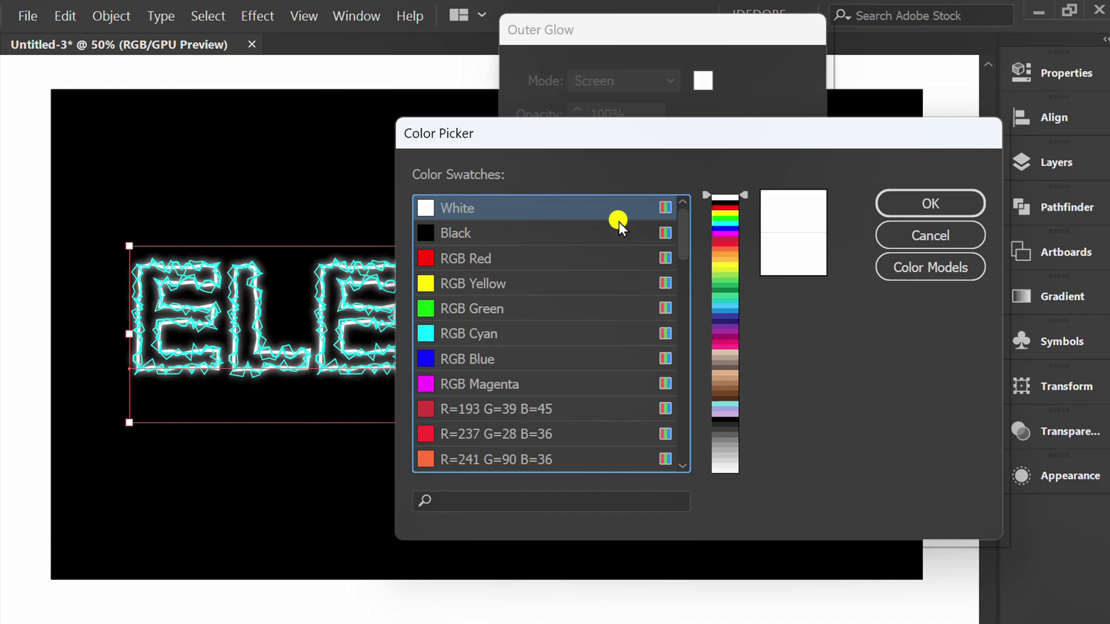
left_click(910, 209)
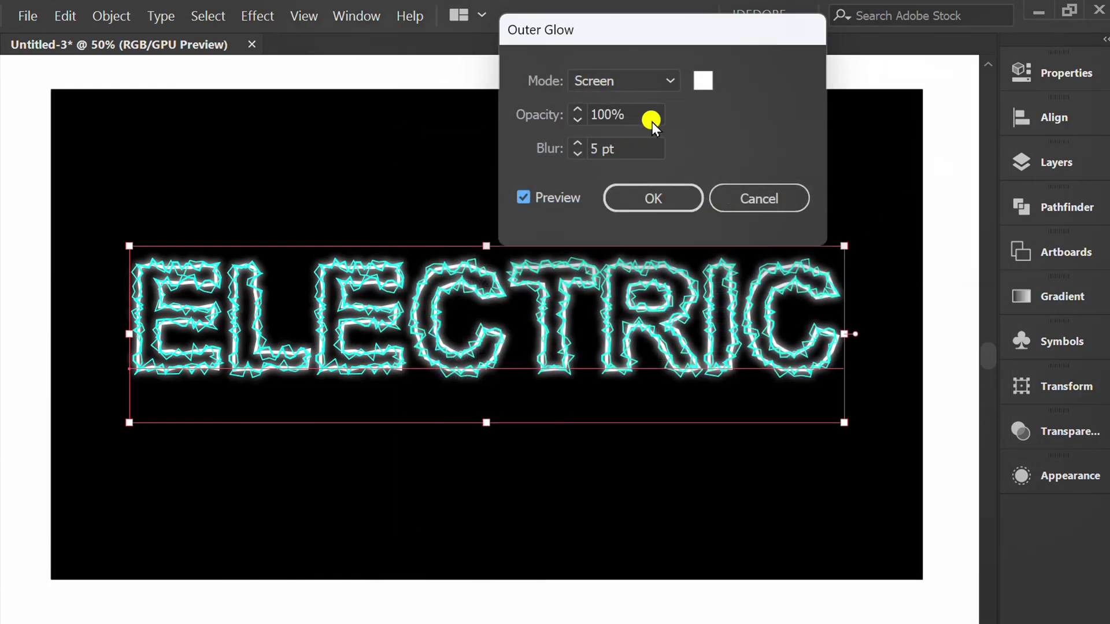
left_click(659, 200)
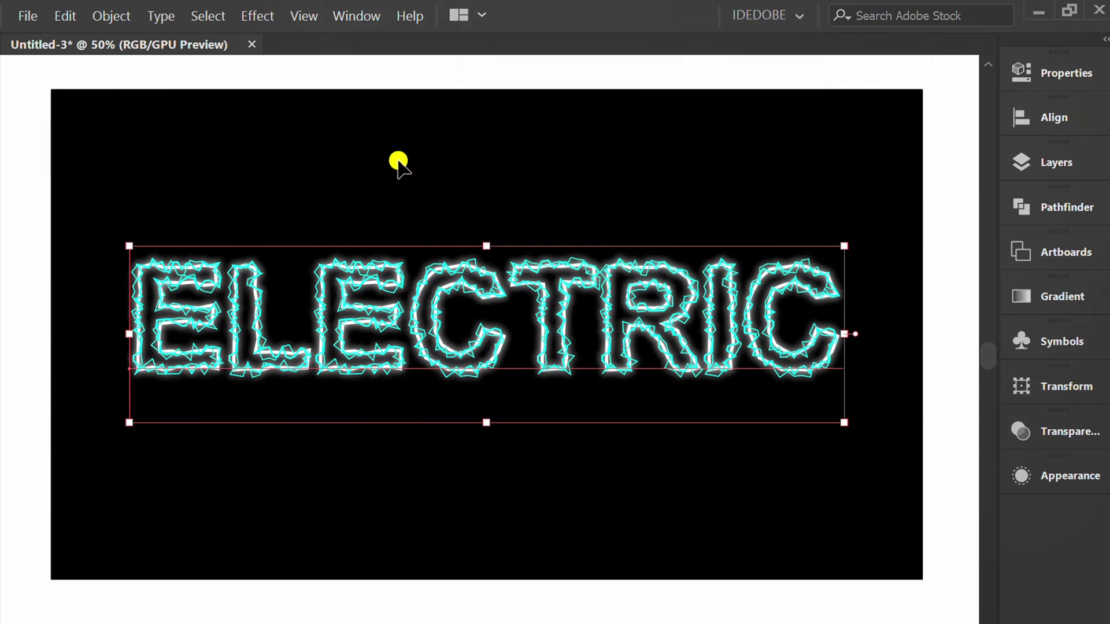
Add a new Outer Glow effect to ELECTRIC coloured RGB Cyan from the swatches.
left_click(258, 15)
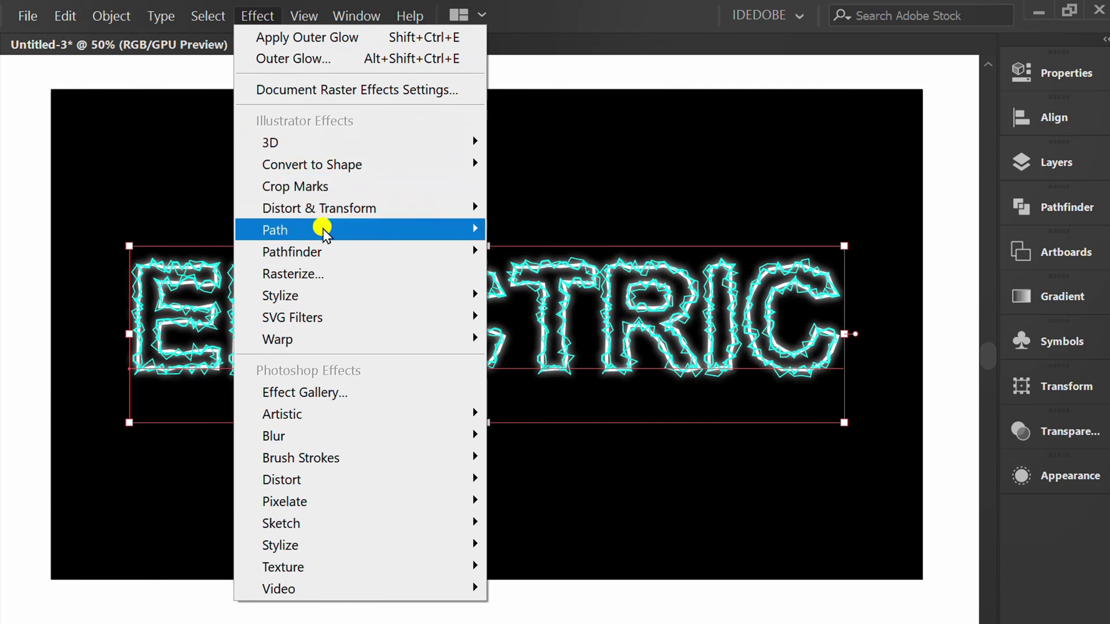
mouse_move(331, 297)
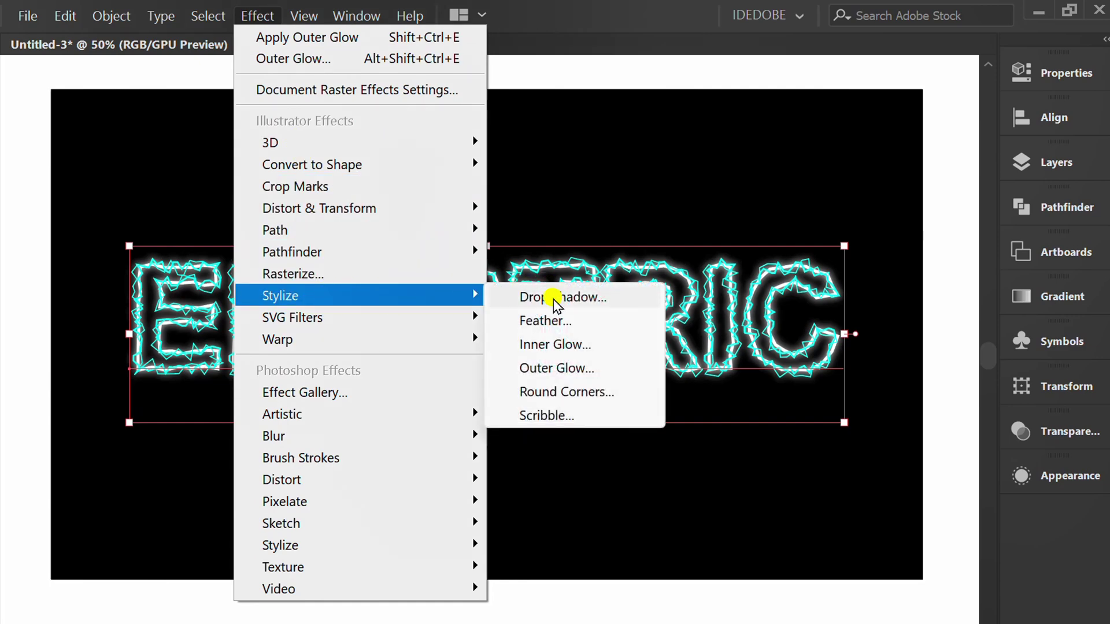
left_click(556, 370)
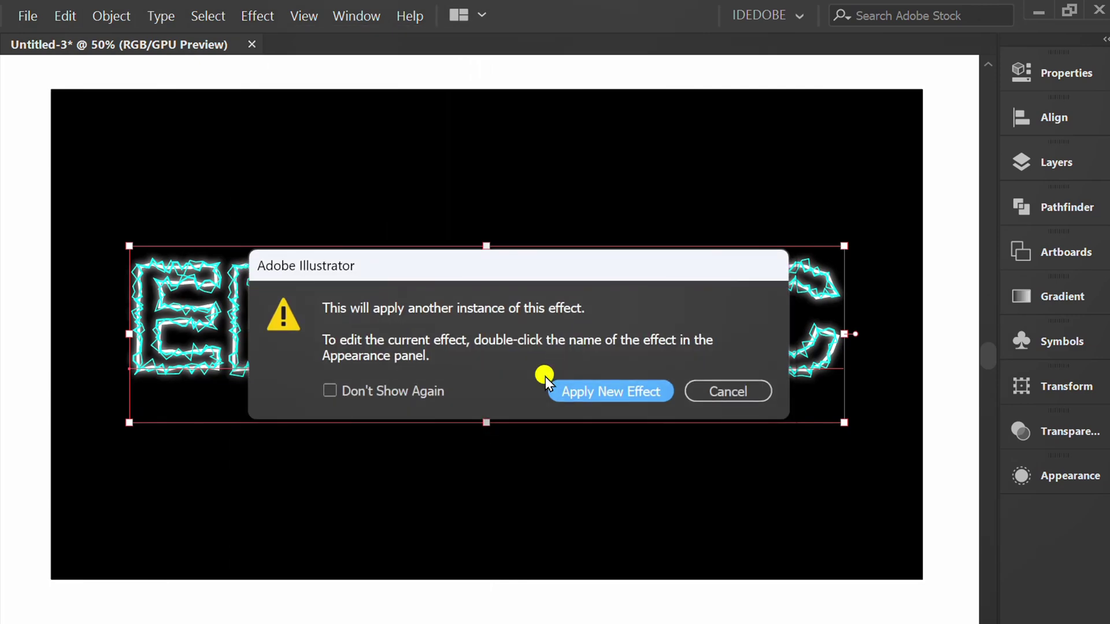
left_click(608, 393)
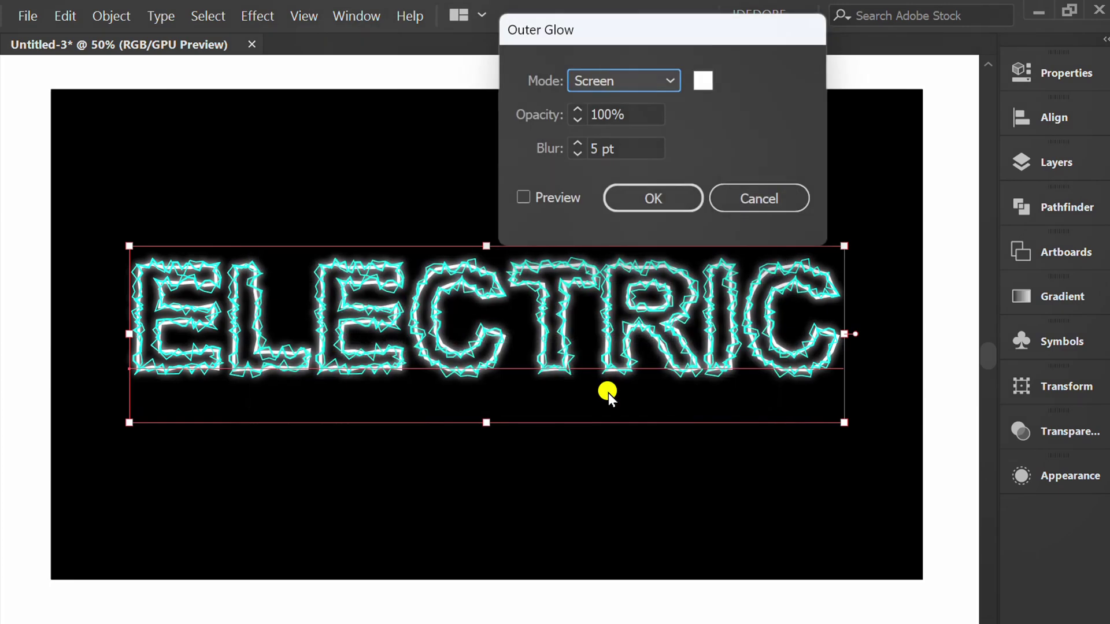
left_click(520, 196)
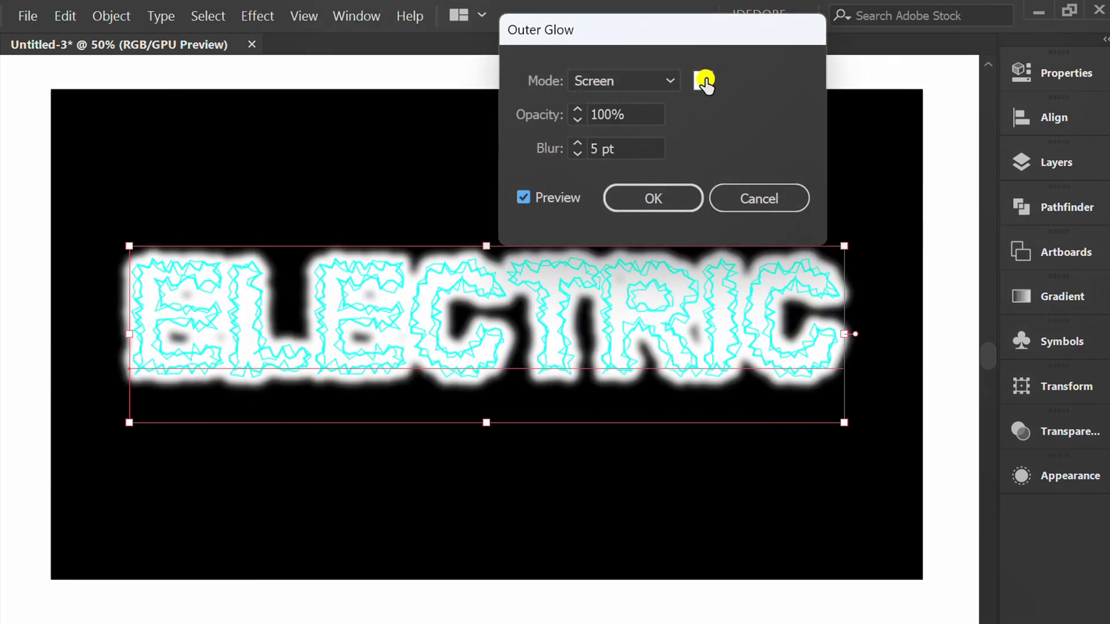
left_click(703, 81)
left_click(905, 269)
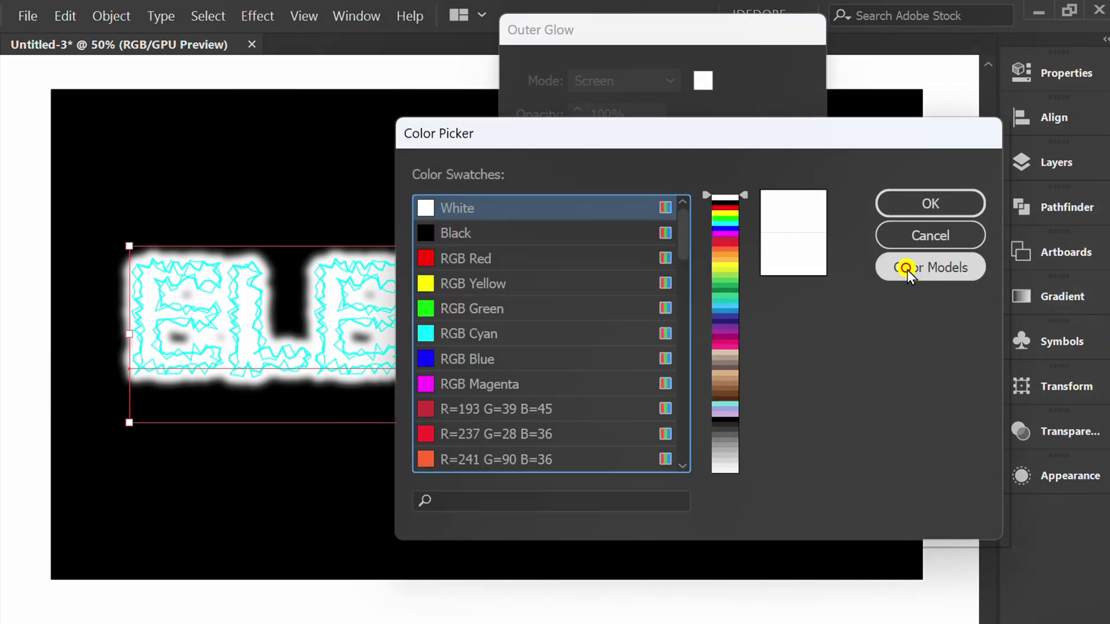
left_click(460, 337)
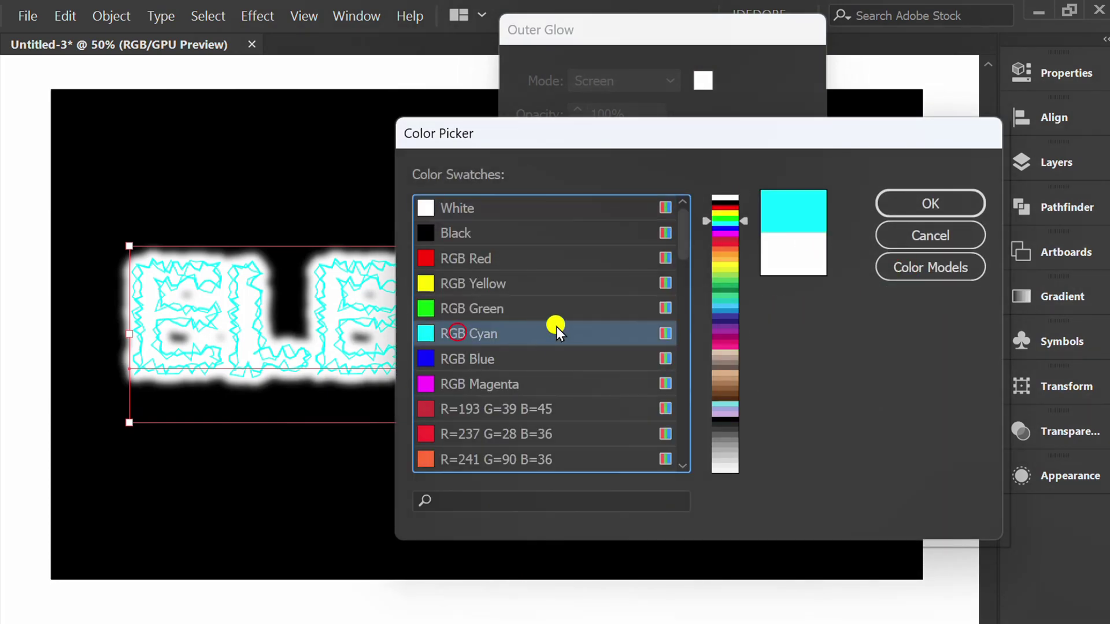
left_click(905, 203)
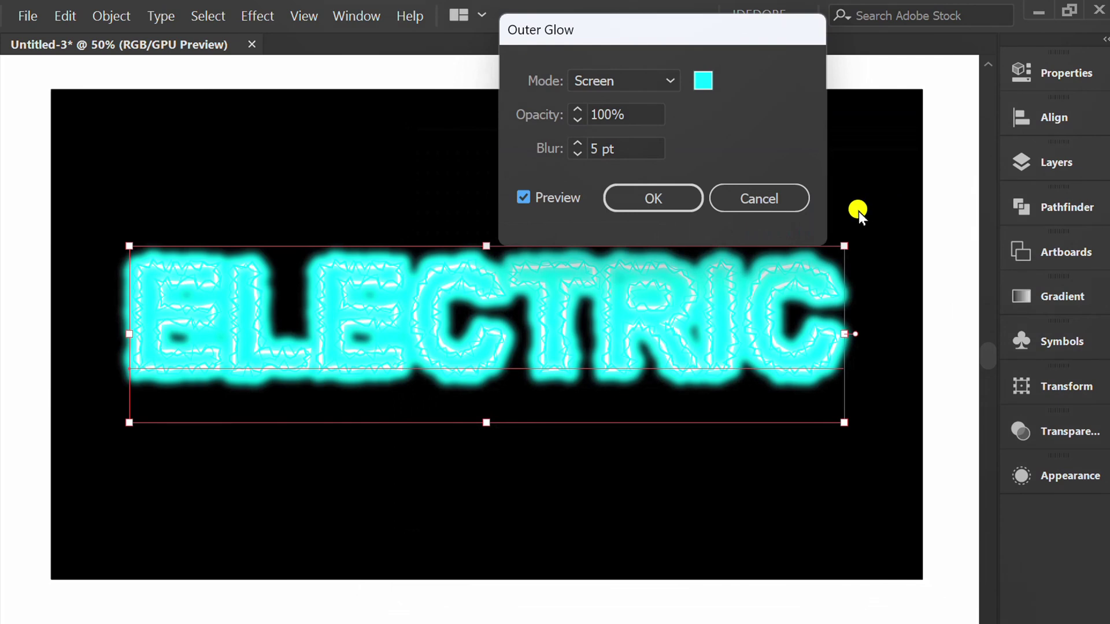
Set the cyan glow's opacity to 30% and blur to 10 pt, then confirm.
left_click_drag(636, 117, 547, 119)
type("30")
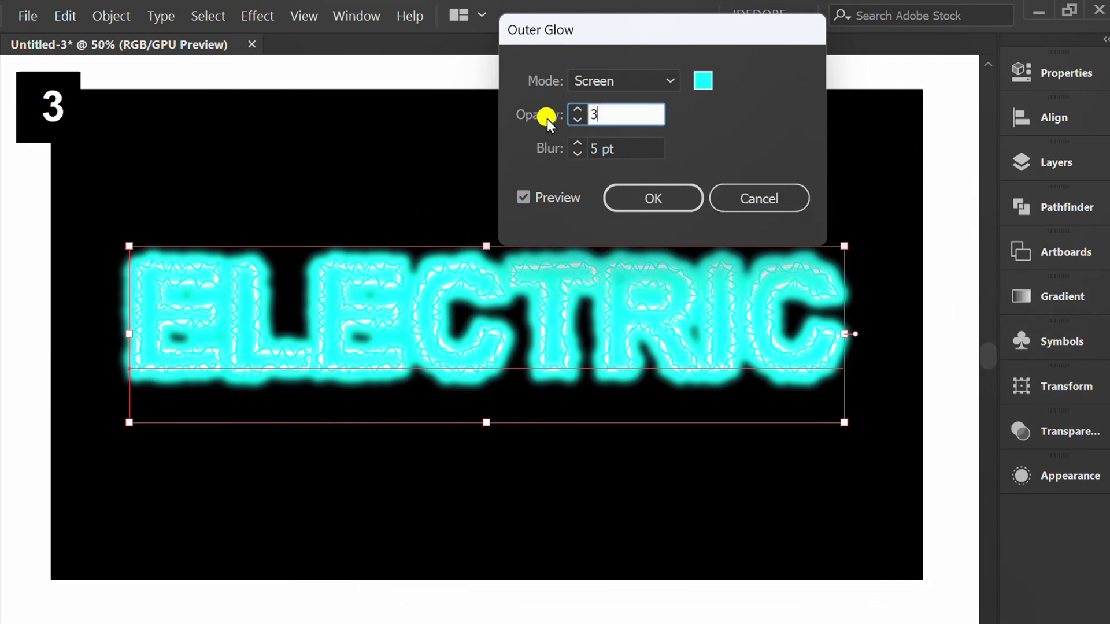
left_click(640, 150)
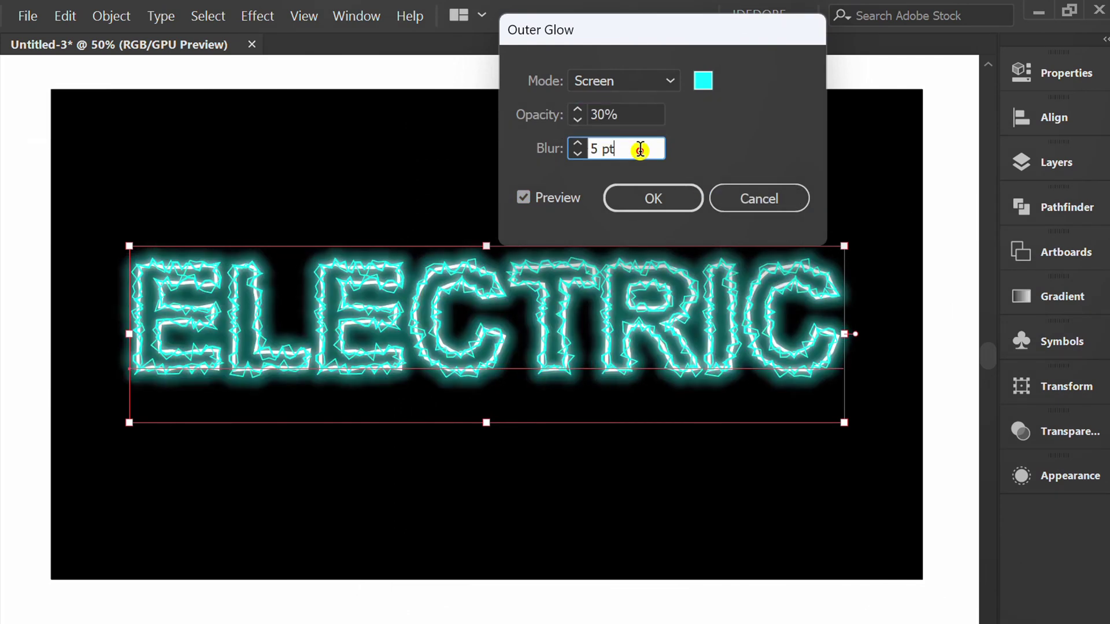
key("Up")
key("Up")
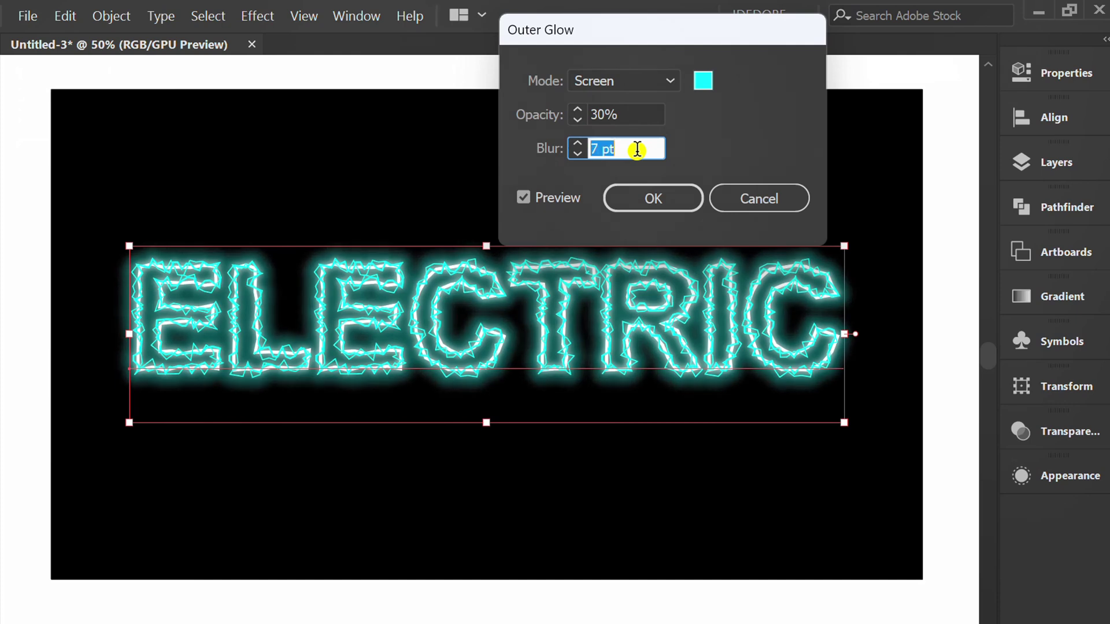
key("Up")
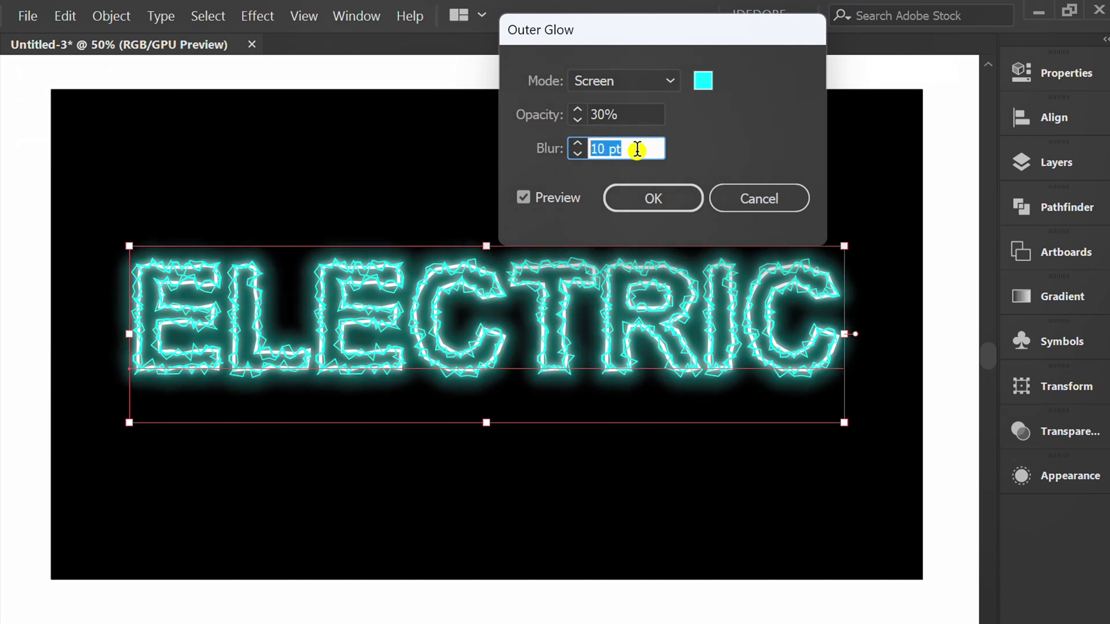
left_click(633, 198)
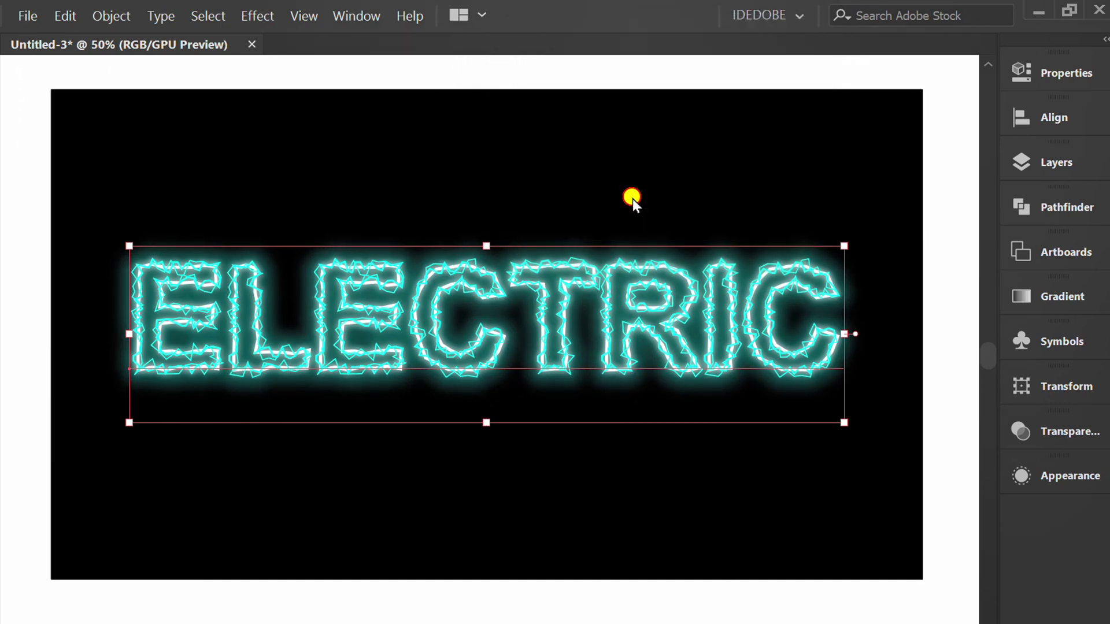
Zoom out and use the Reflect tool (O) to flip a copy of ELECTRIC beneath the original.
left_click(634, 198)
key("ctrl+minus")
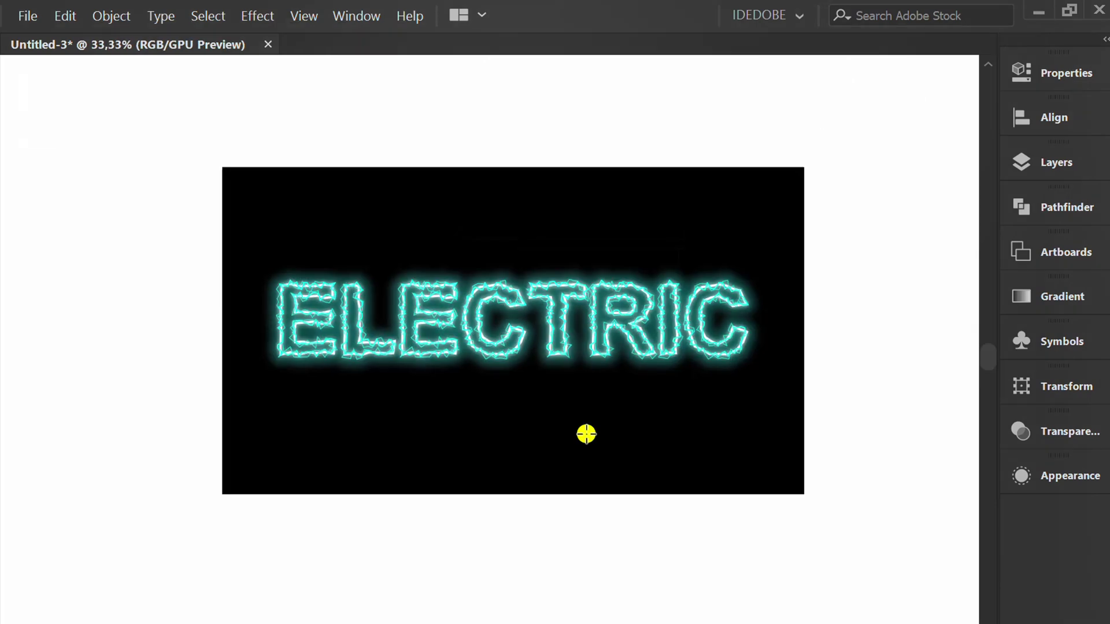
left_click(464, 313)
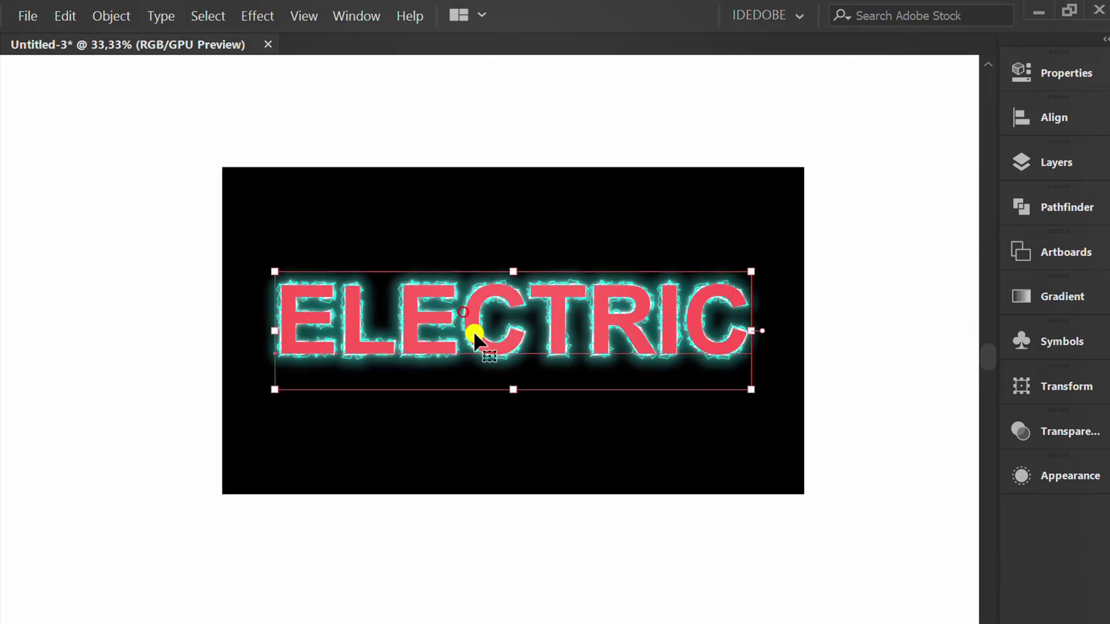
key("o")
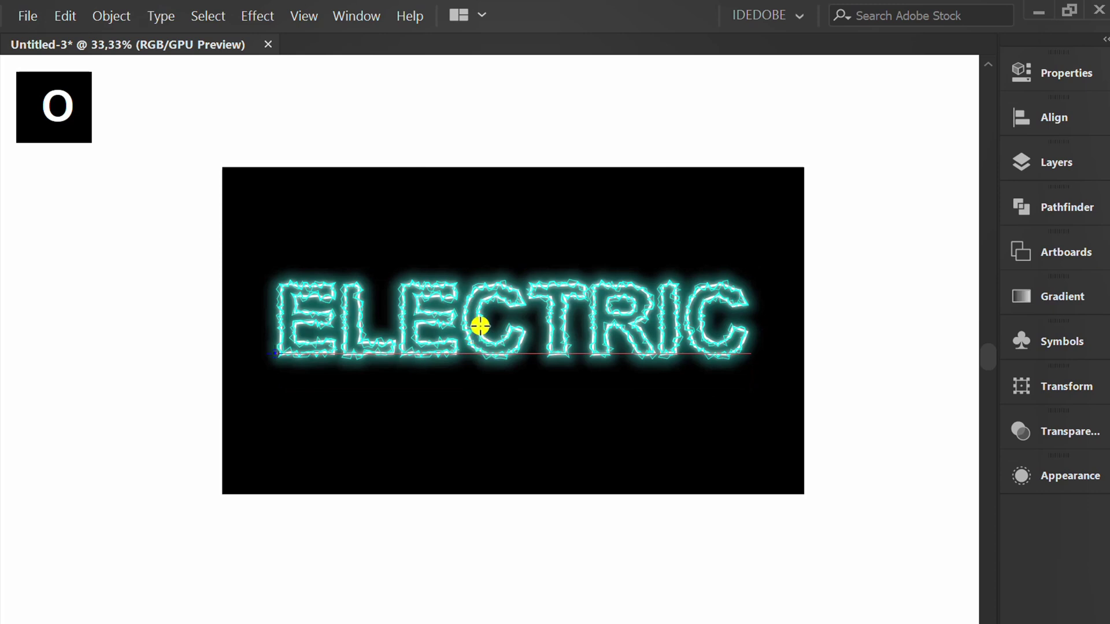
left_click_drag(535, 260, 535, 429)
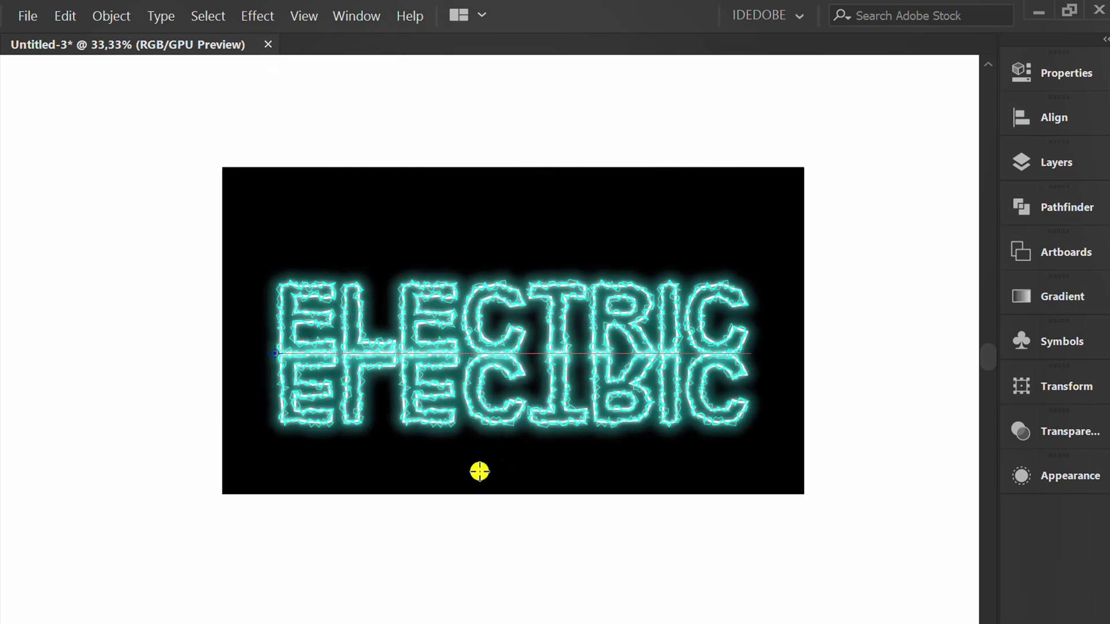
left_click(577, 530)
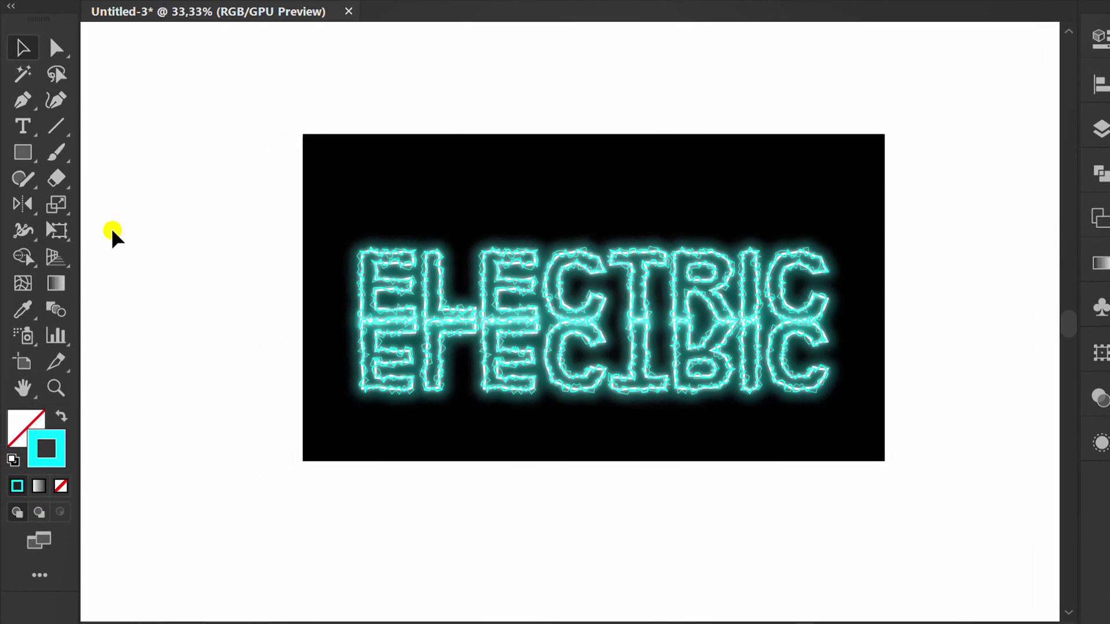
Draw a rectangle over the reflected ELECTRIC text with no fill and no stroke.
left_click(0, 186)
left_click(113, 153)
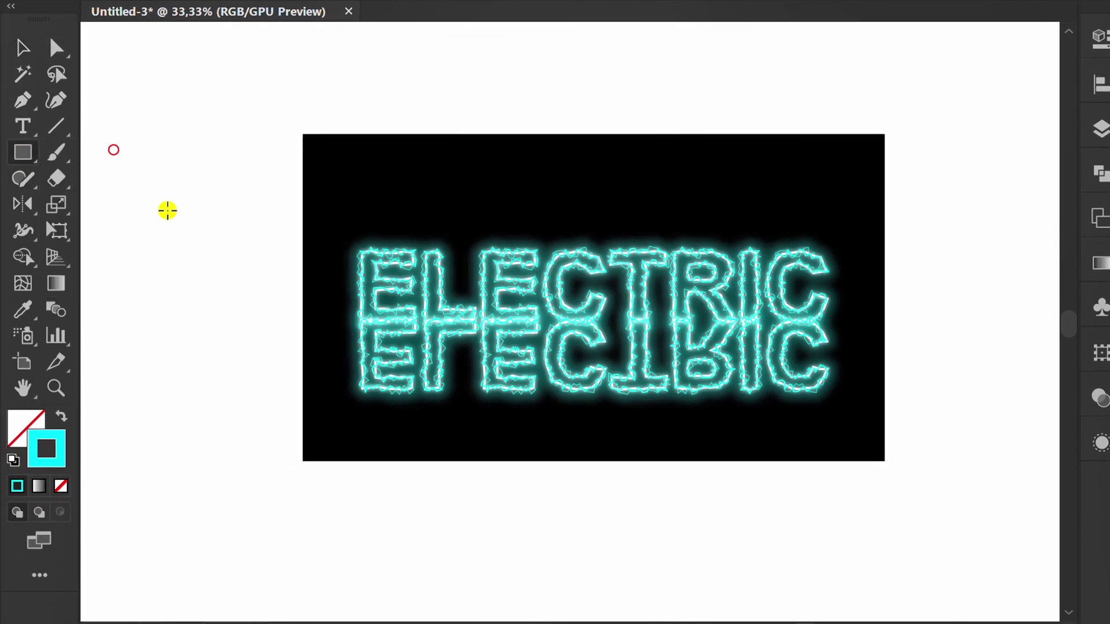
left_click_drag(326, 305, 862, 426)
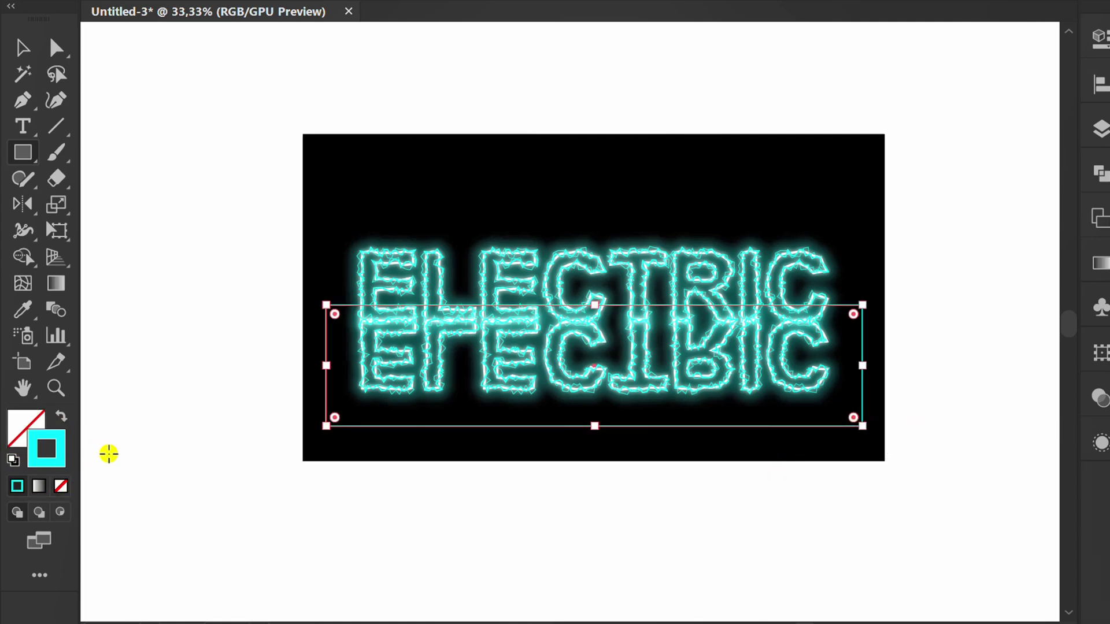
key("slash")
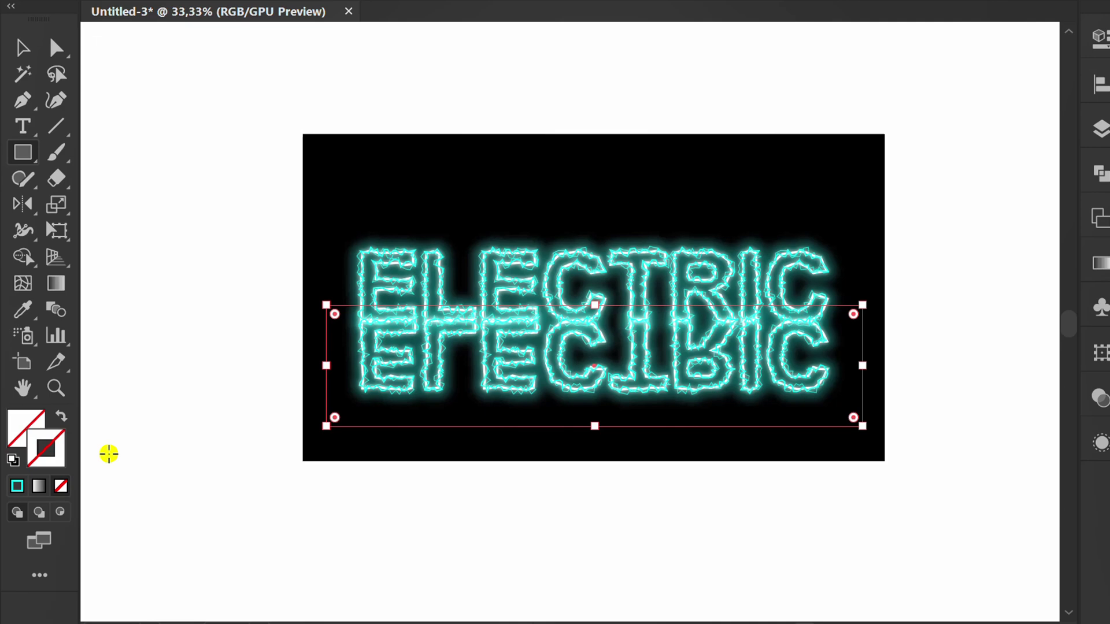
left_click(16, 419)
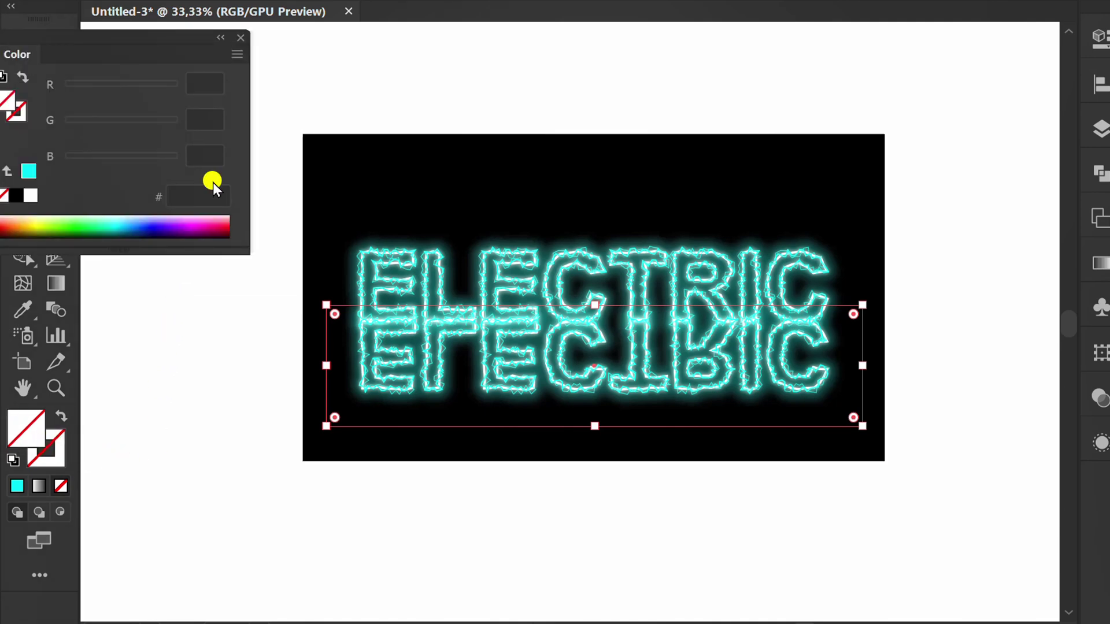
left_click(241, 37)
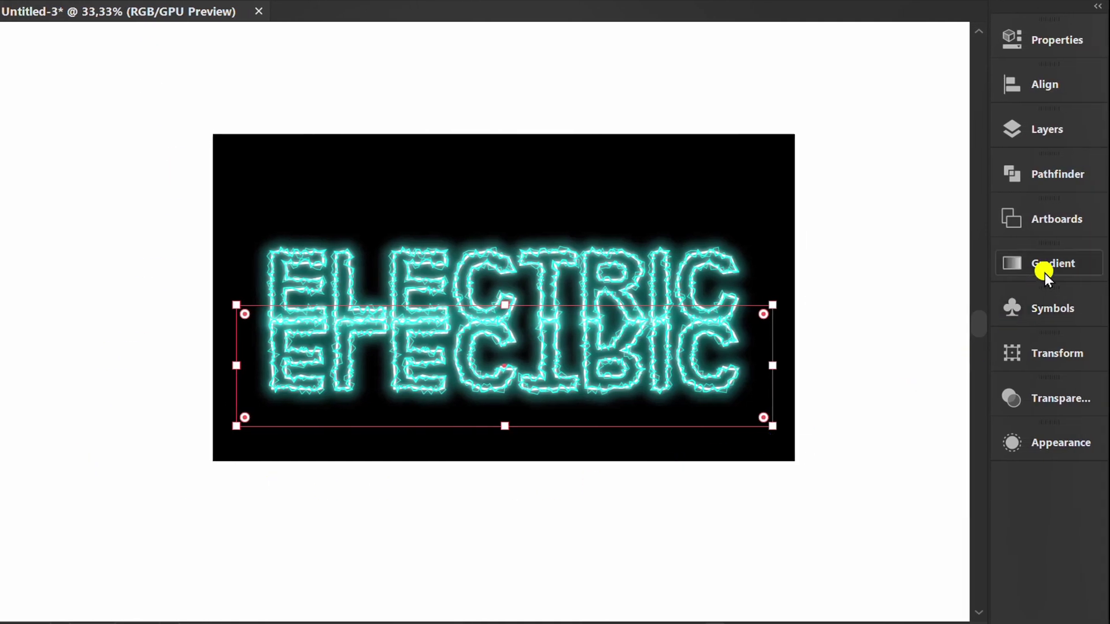
Give the rectangle a reversed 90° white-to-black gradient, then copy and delete it.
left_click(1048, 267)
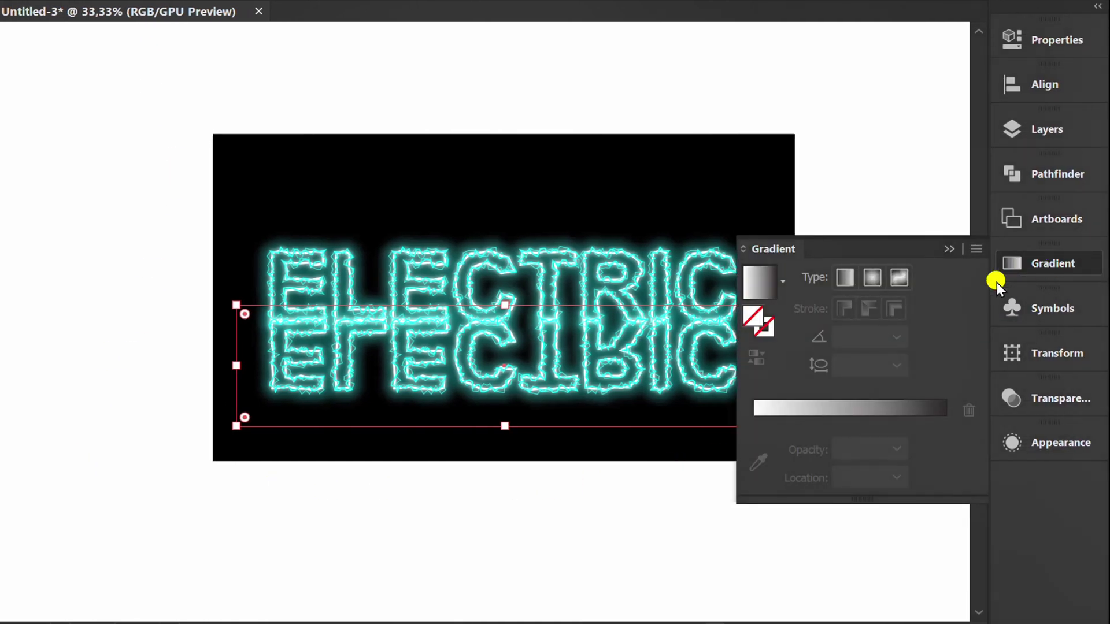
left_click(763, 284)
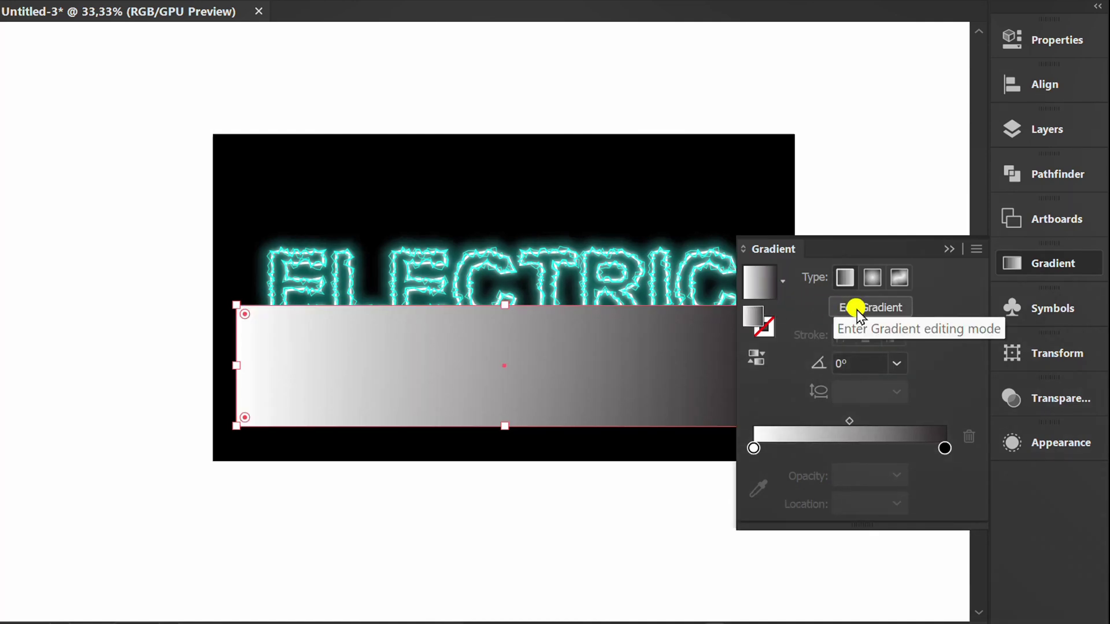
left_click(897, 362)
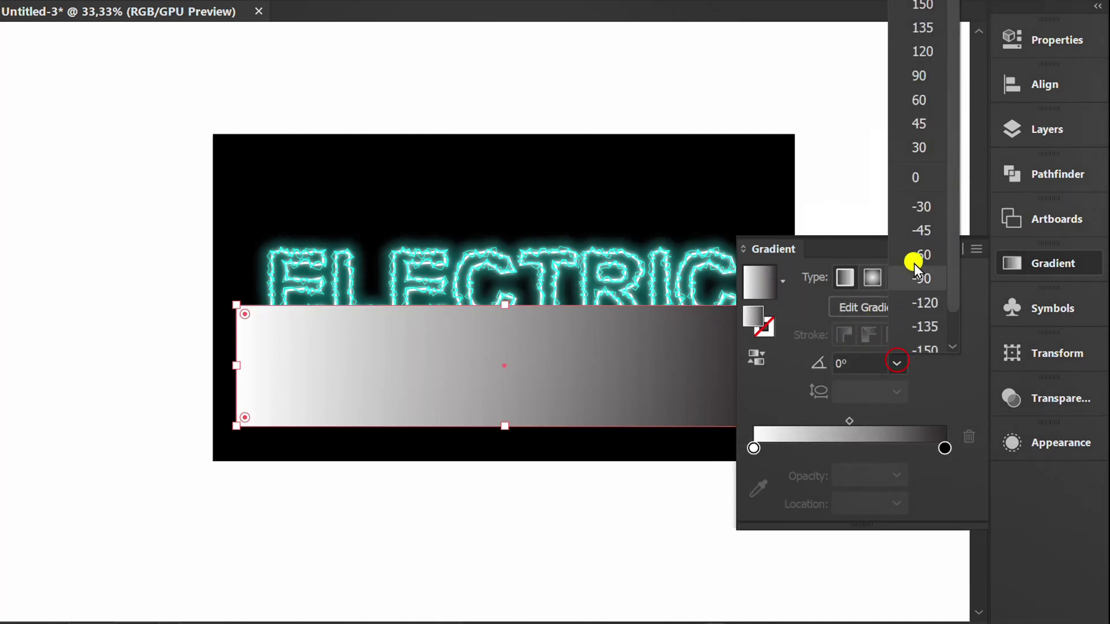
left_click(930, 73)
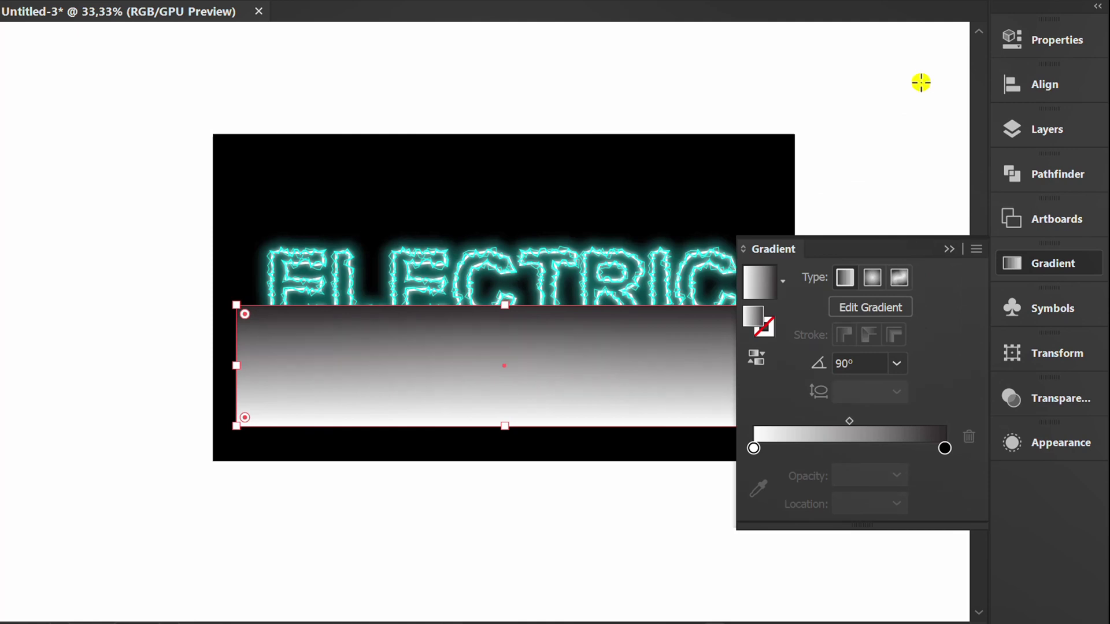
left_click(757, 358)
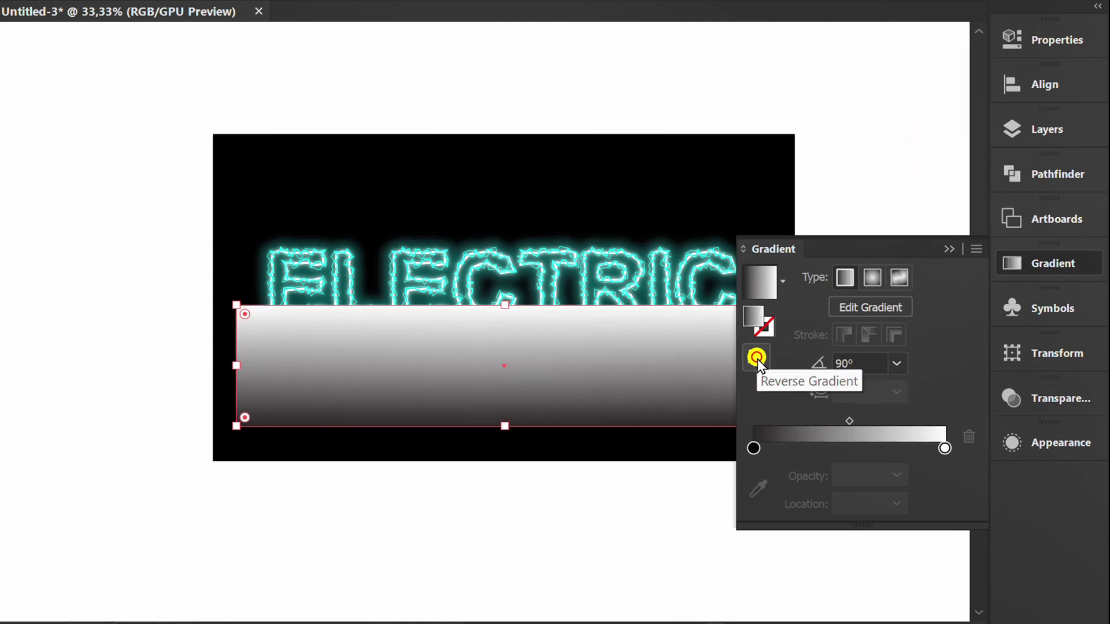
left_click(949, 248)
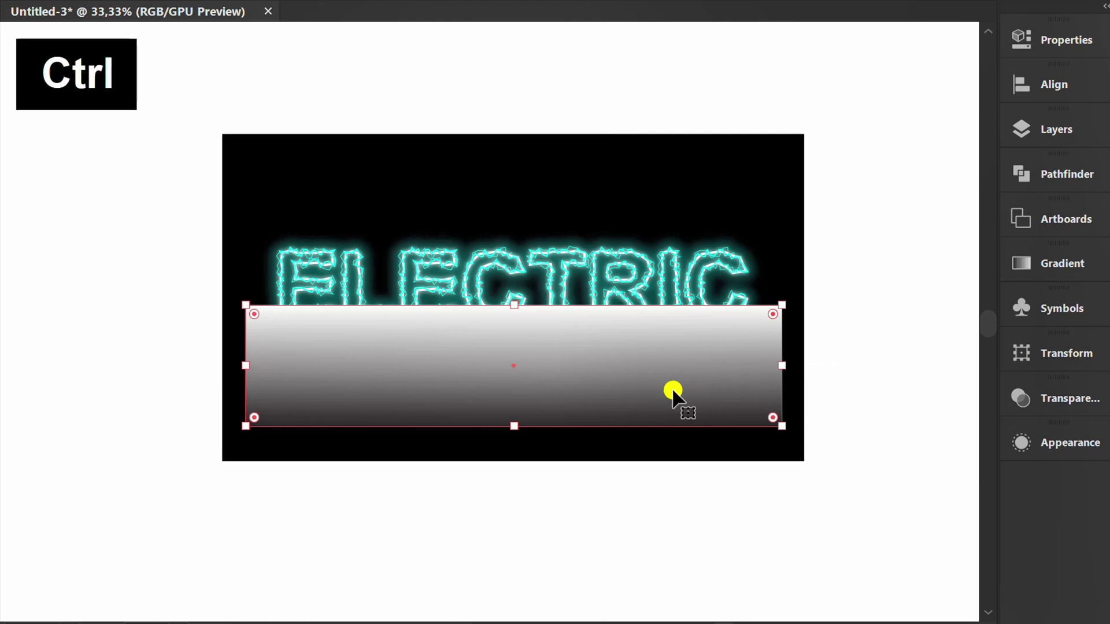
key("ctrl+c")
key("Delete")
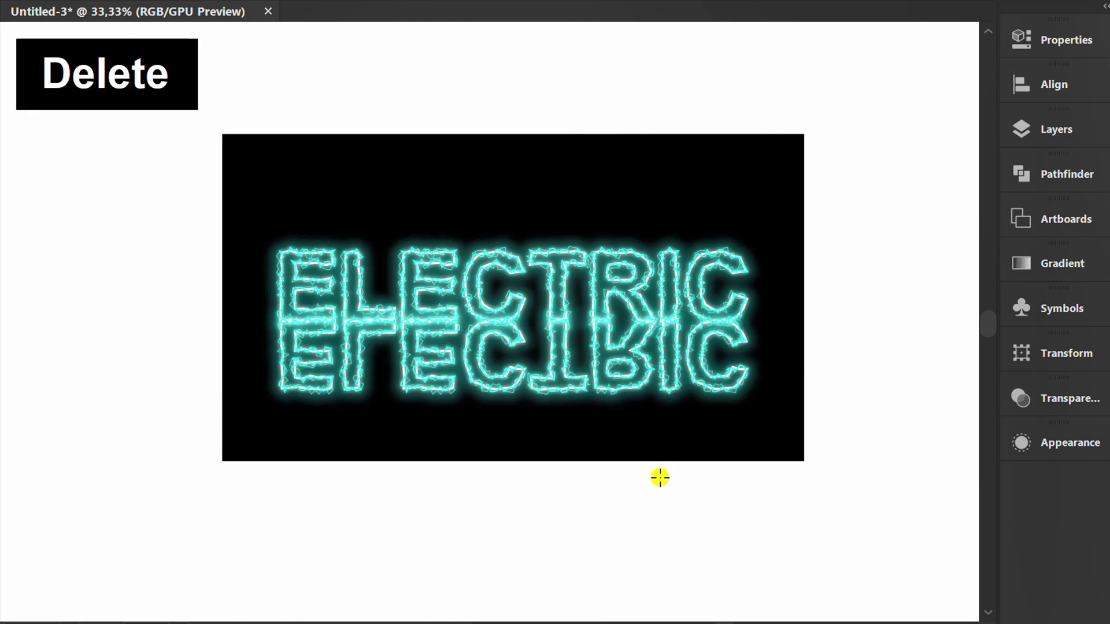
Float the Transparency panel, select the mirrored reflection, and make an opacity mask.
left_click(1049, 400)
left_click_drag(900, 385, 845, 46)
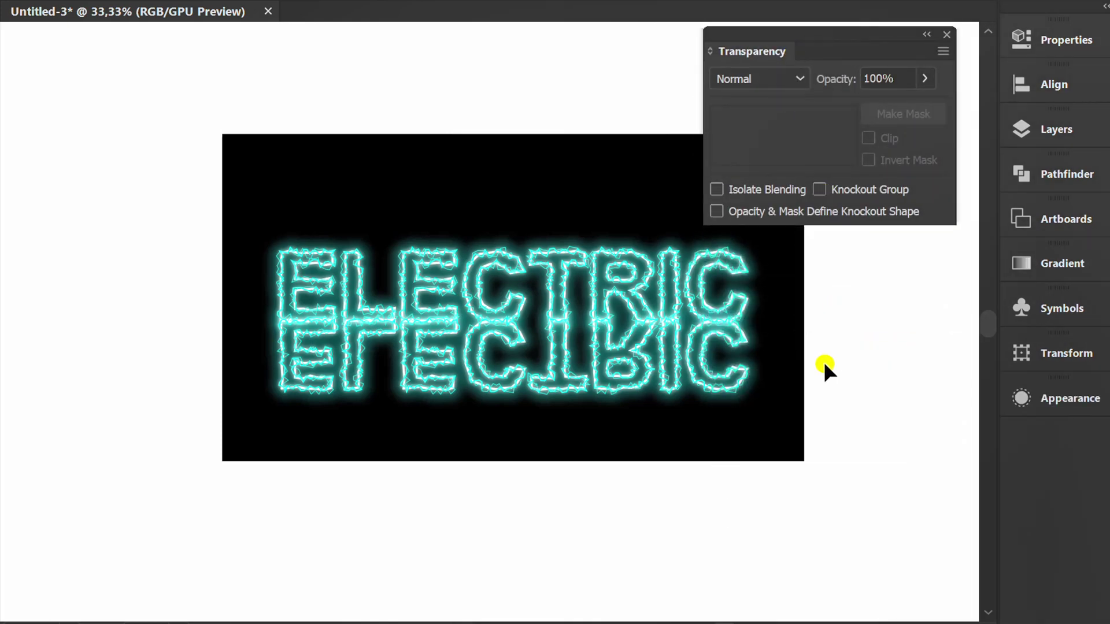
scroll(823, 362, "up", 1)
left_click(336, 377)
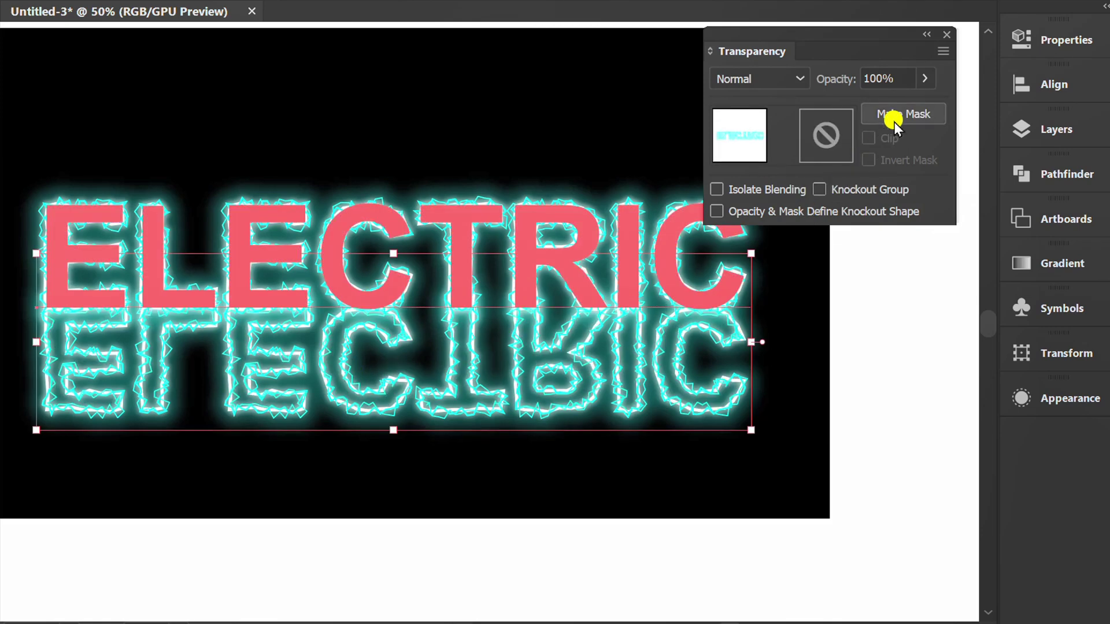
left_click(901, 114)
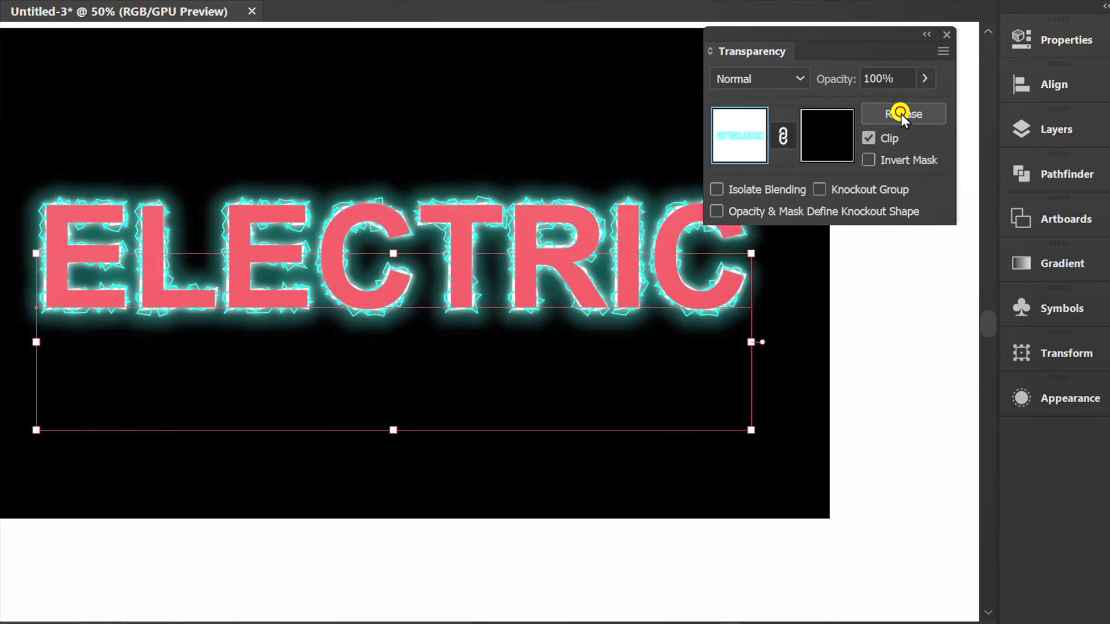
Paste the gradient rectangle into the mask, position it and adjust its gradient to fade the reflection.
left_click(823, 134)
key("ctrl+v")
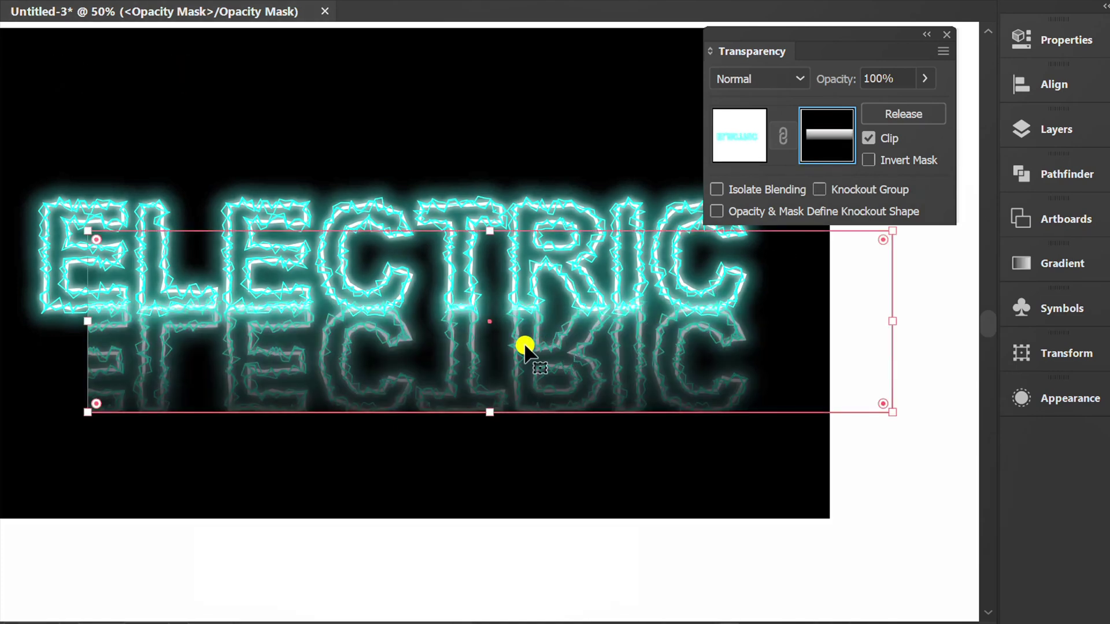
left_click_drag(521, 350, 431, 407)
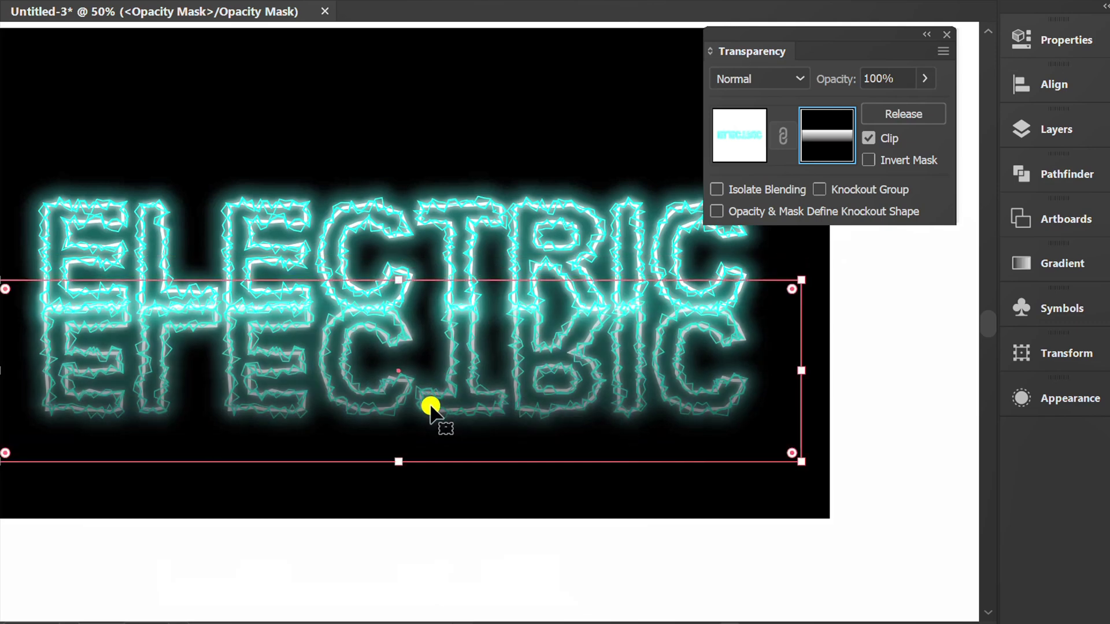
key("space")
left_click_drag(477, 517, 517, 538)
key("g")
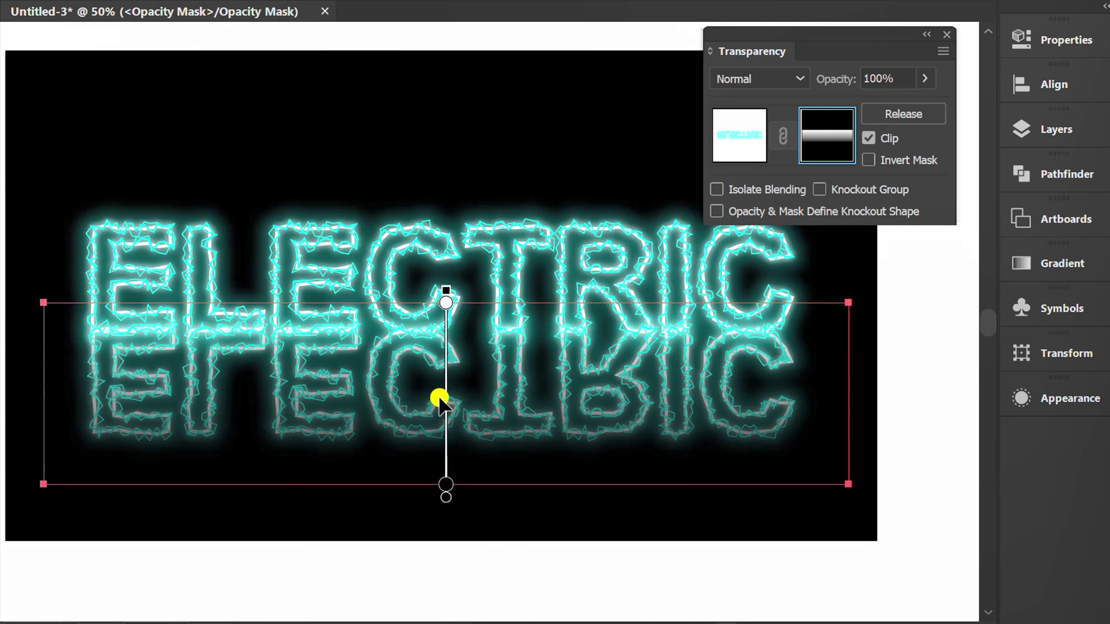
left_click_drag(434, 367, 439, 353)
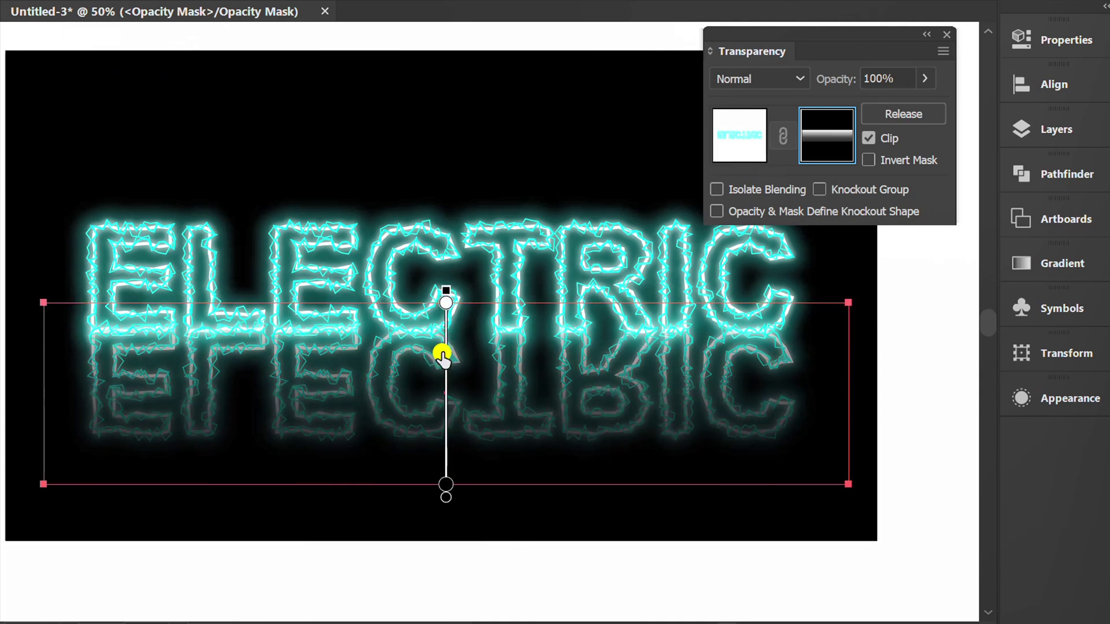
left_click(737, 138)
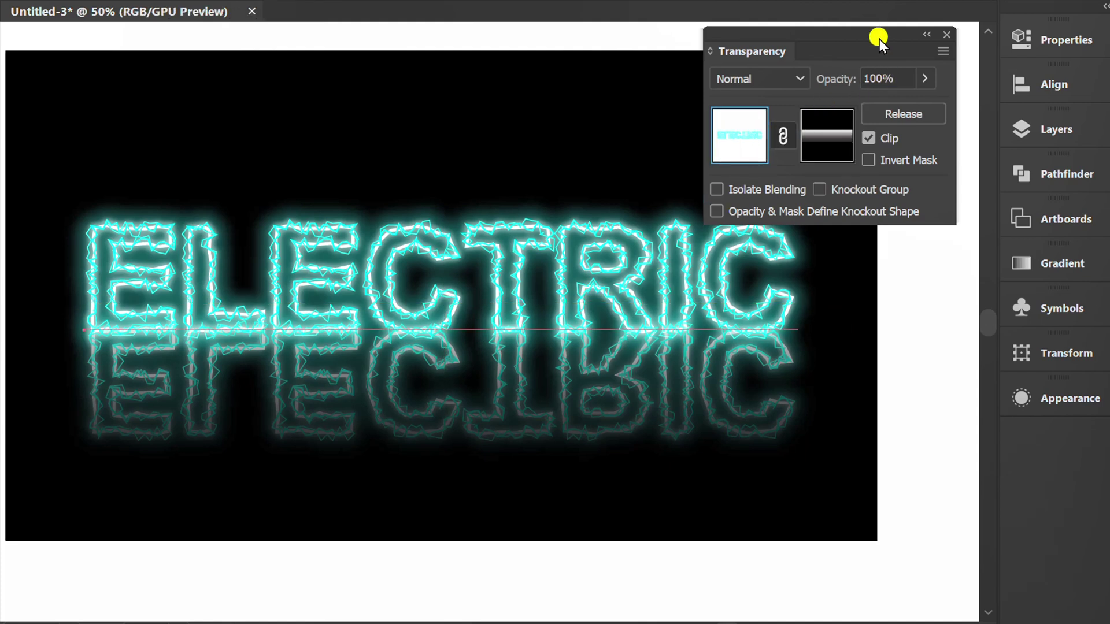
Dock the Transparency panel and edit the word to read ELECTRO with the Type tool.
left_click_drag(879, 32, 1057, 440)
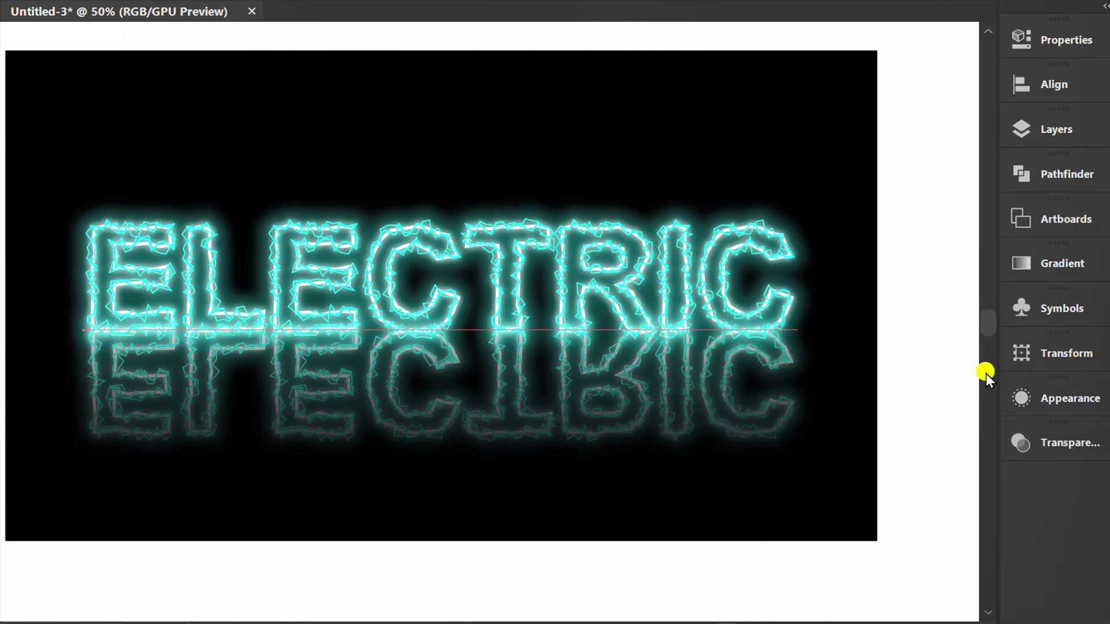
key("ctrl+f")
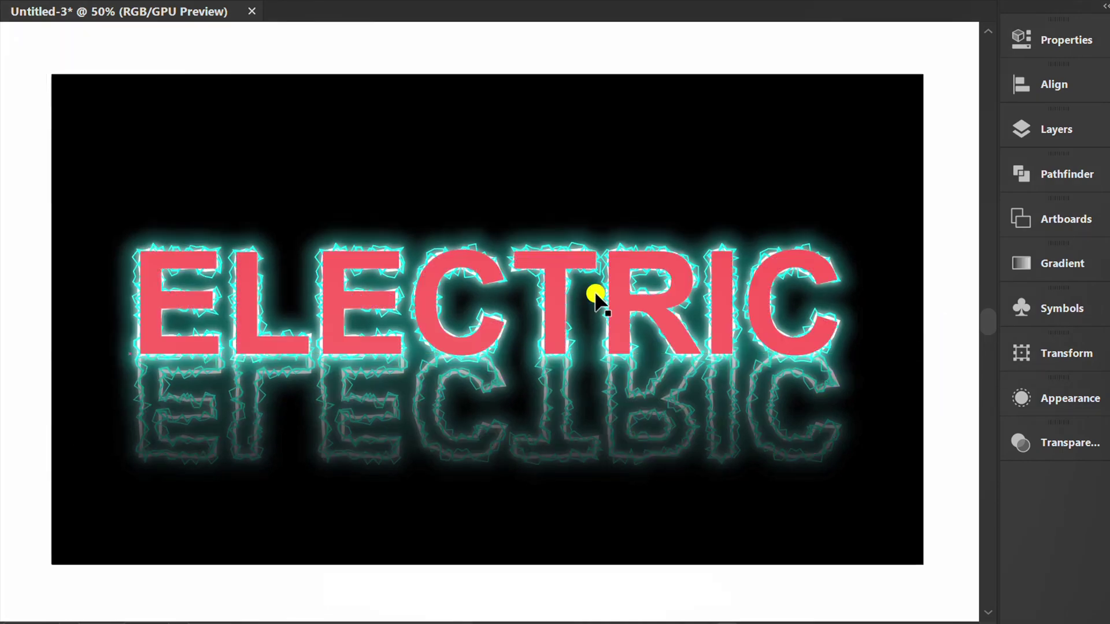
key("t")
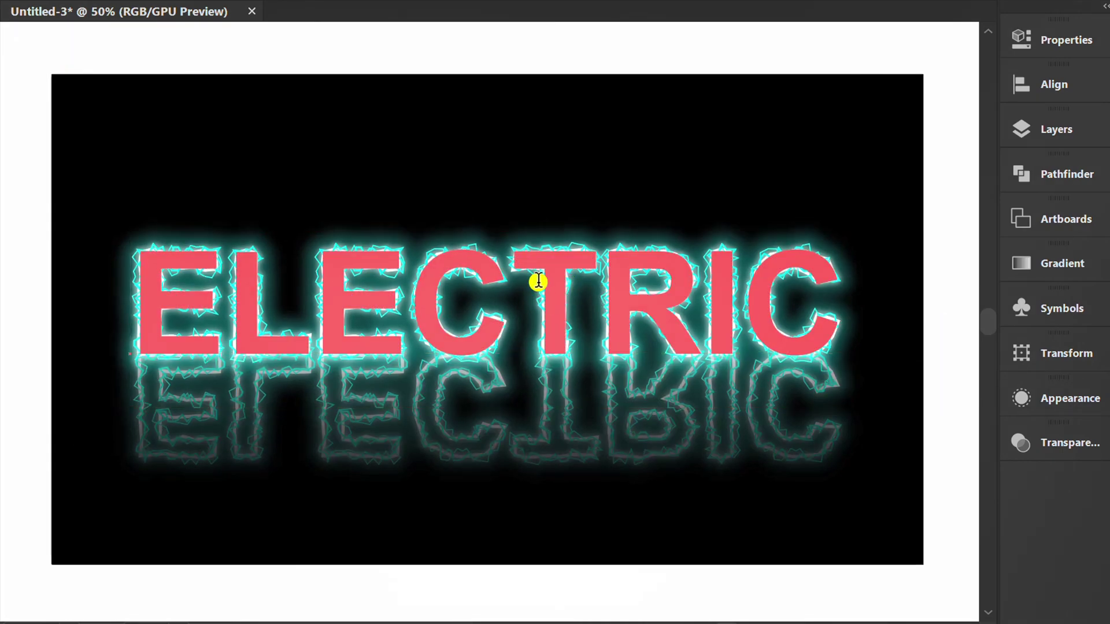
left_click(537, 281)
left_click(781, 283)
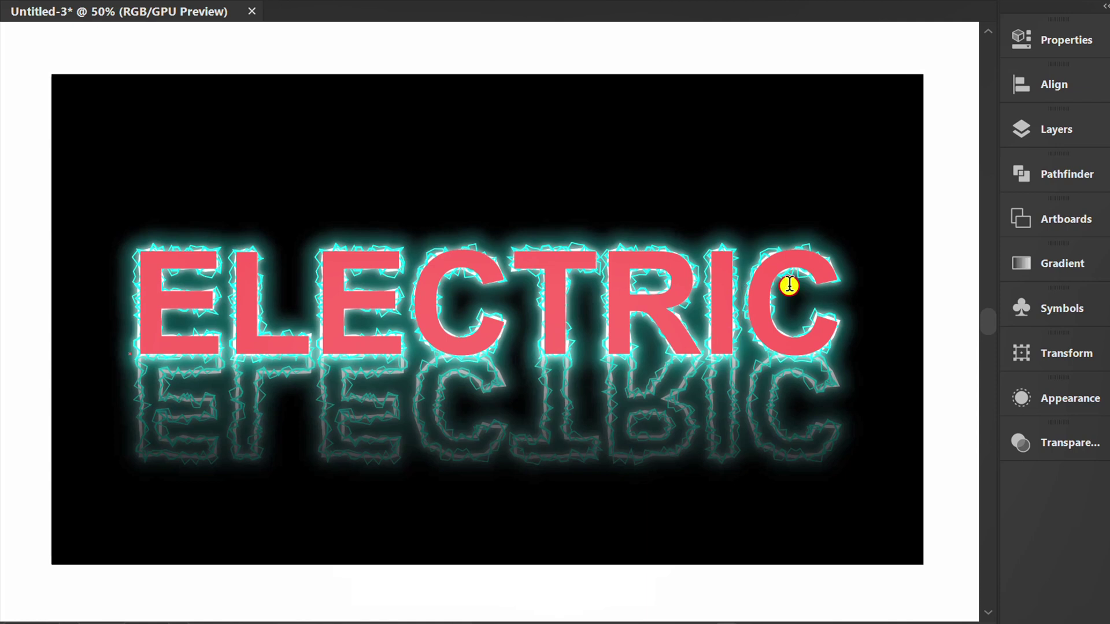
key("Right")
key("BackSpace")
key("BackSpace")
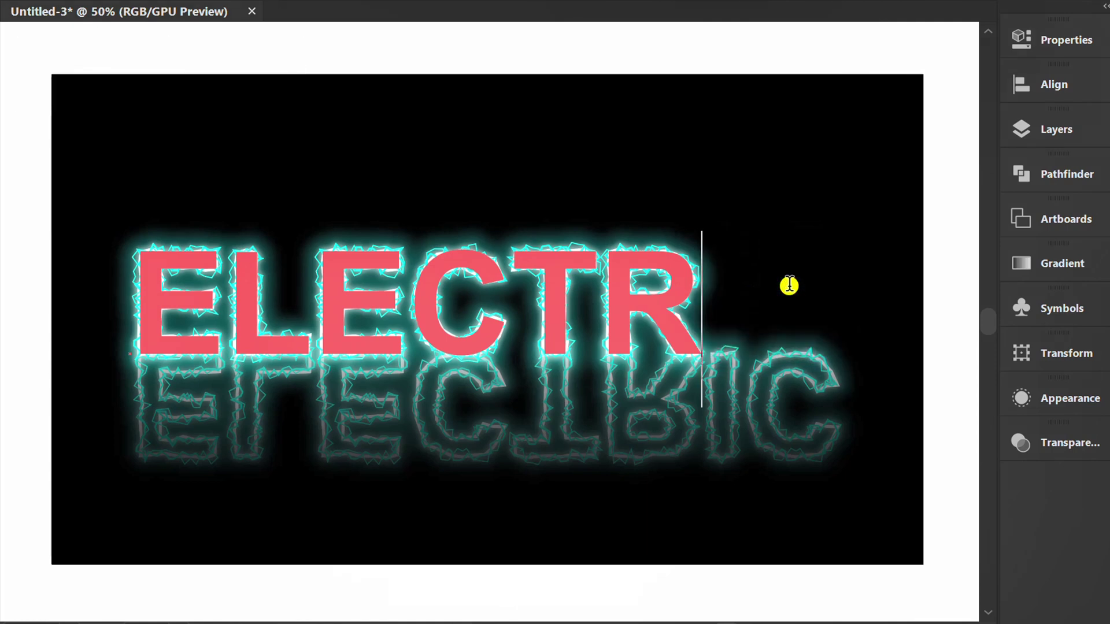
type("O")
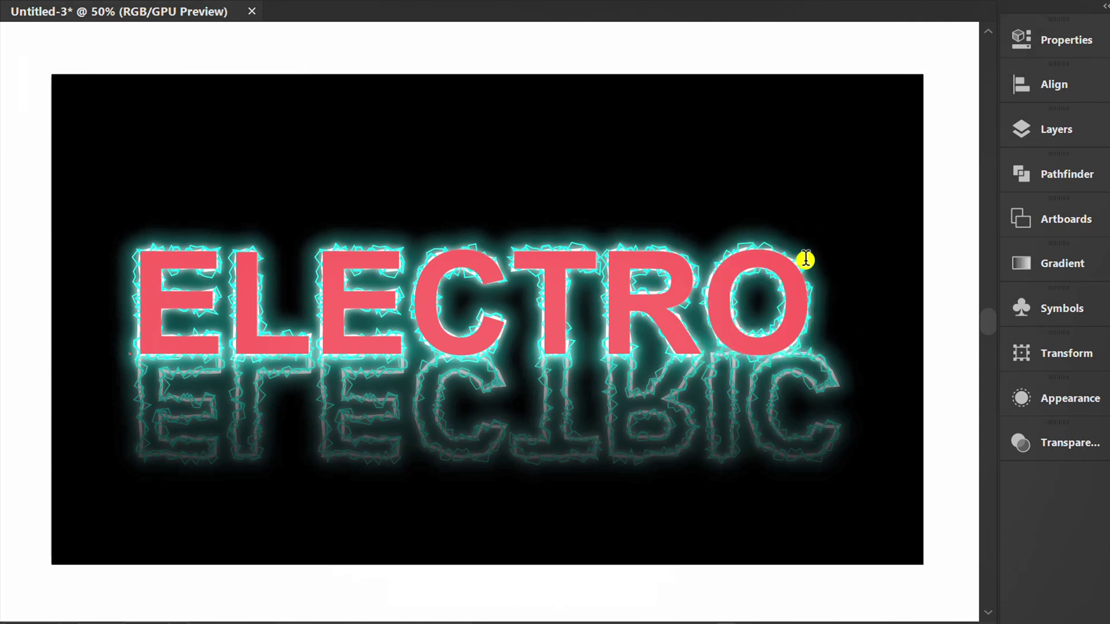
key("Escape")
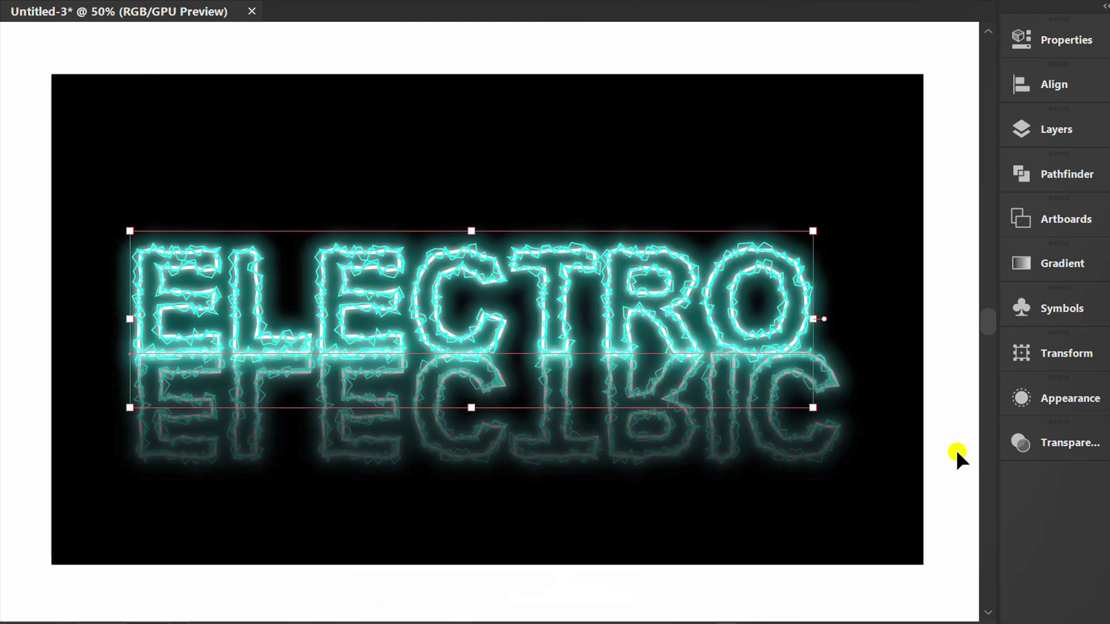
Change the text from ELECTRO back to ELECTRIC and exit text editing.
double_click(825, 376)
key("BackSpace")
type("I")
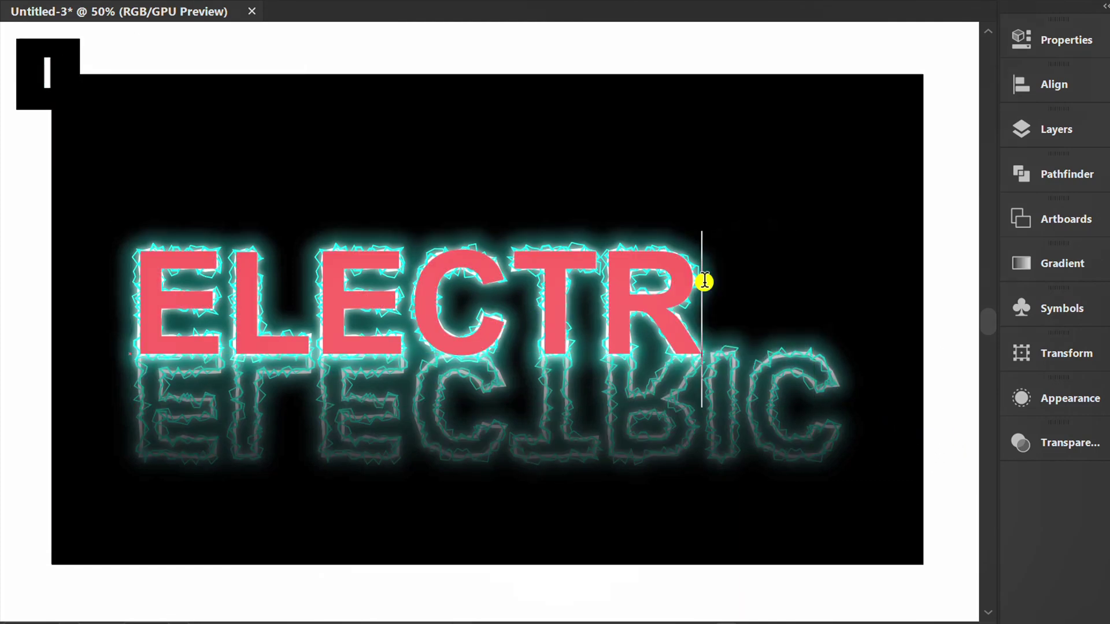
type("C")
key("Escape")
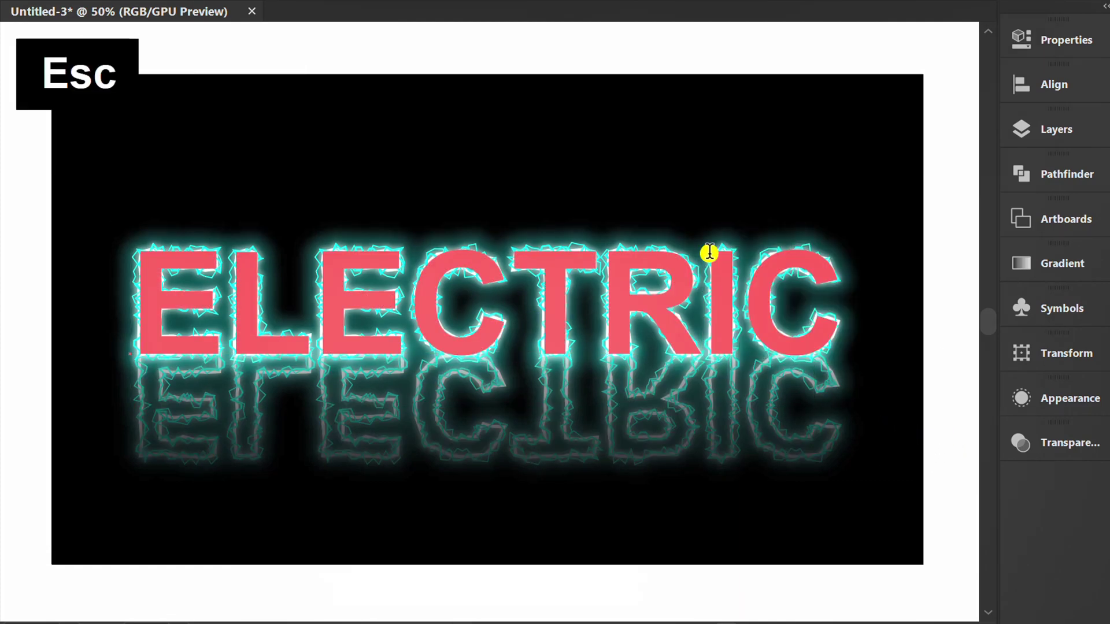
left_click(941, 179)
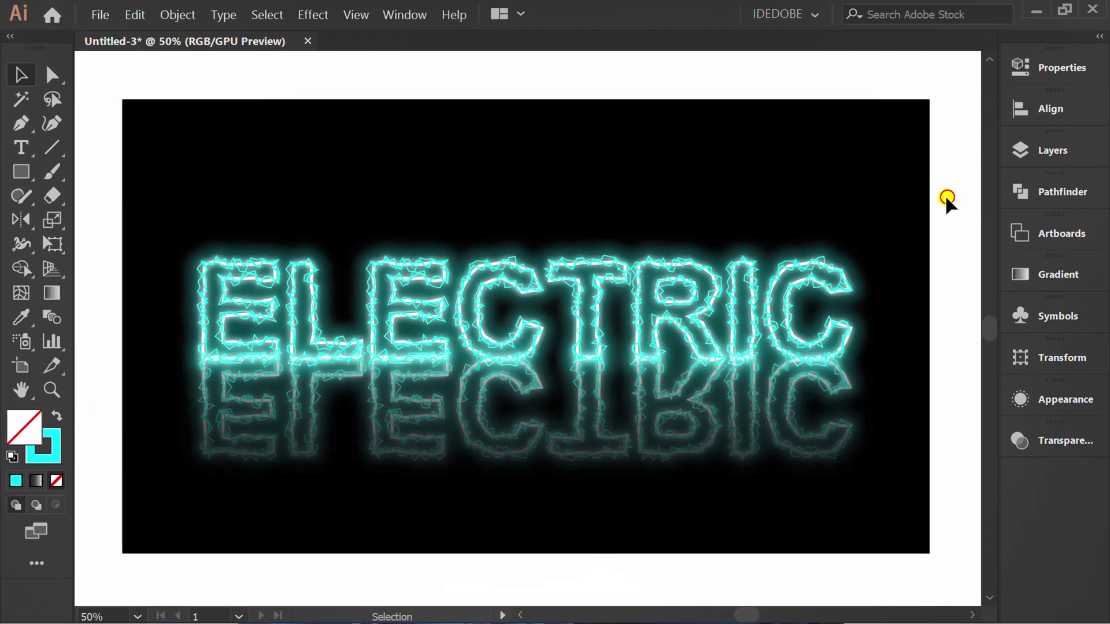